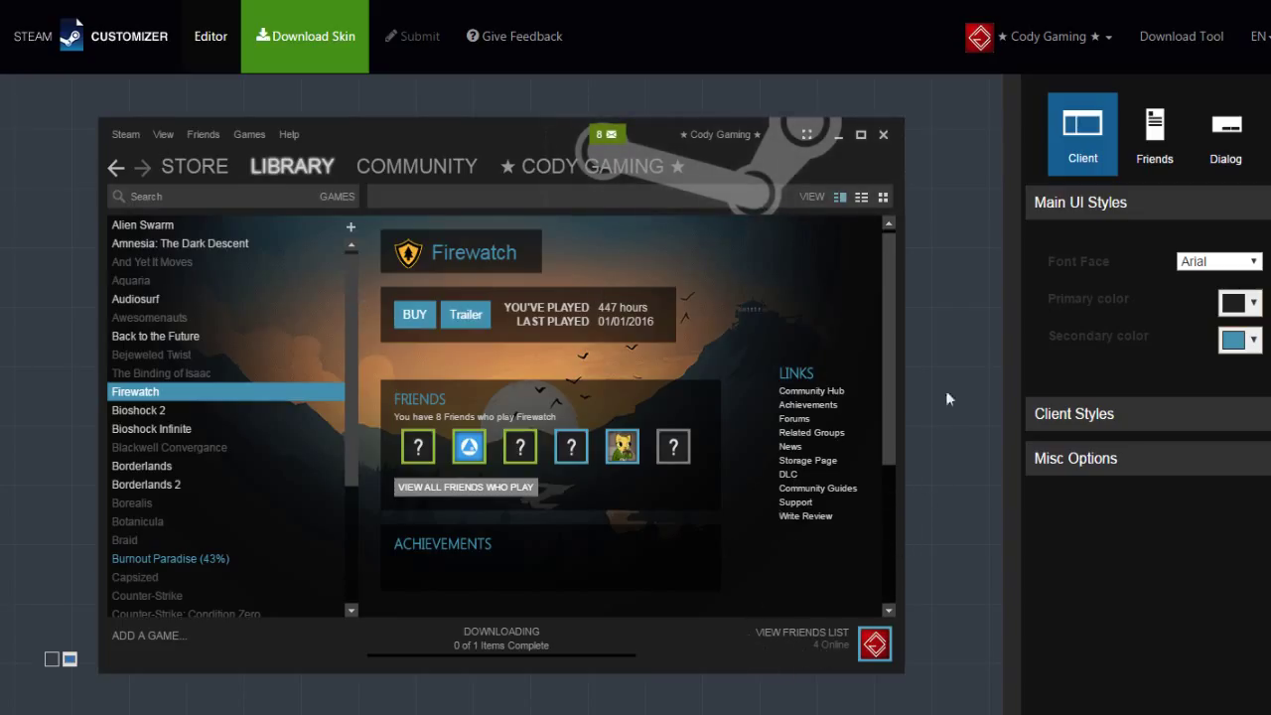
# - Try Tahoma, Segoe UI Light and Georgia as the client's main UI font face
pyautogui.click(1243, 264)
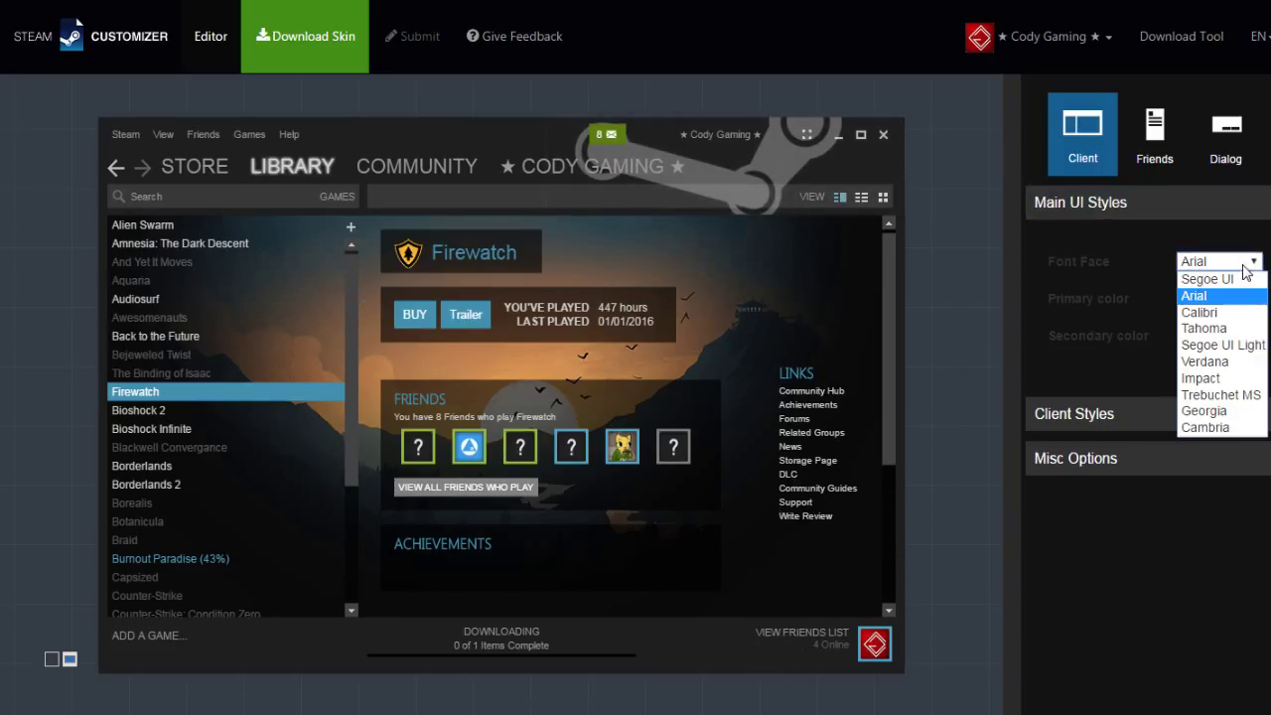
pyautogui.click(1243, 266)
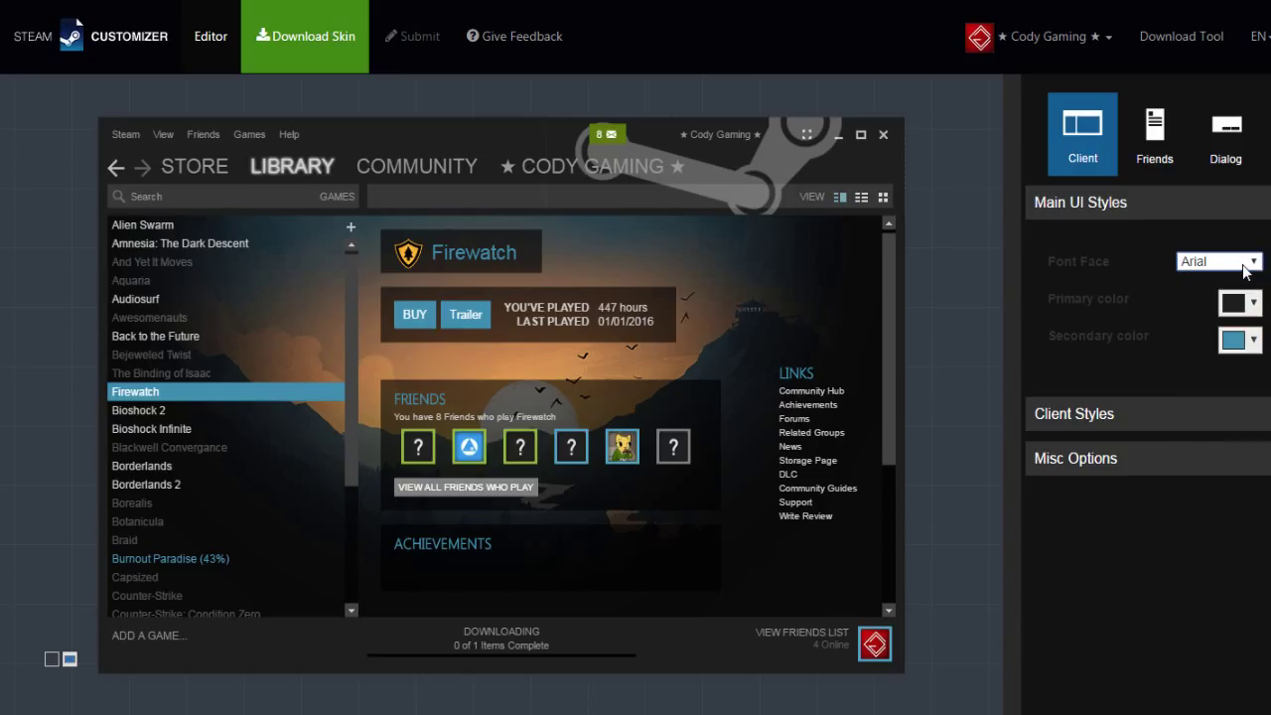
pyautogui.press('Down')
pyautogui.press('Down')
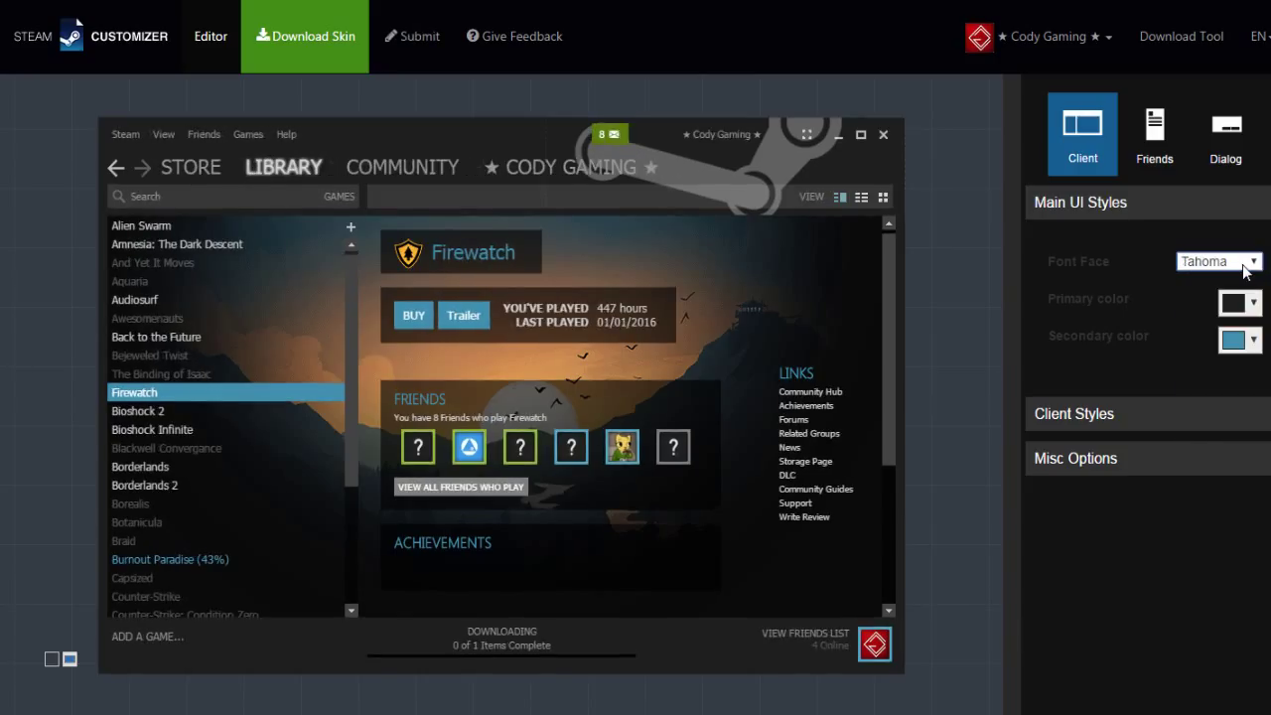
pyautogui.press('Down')
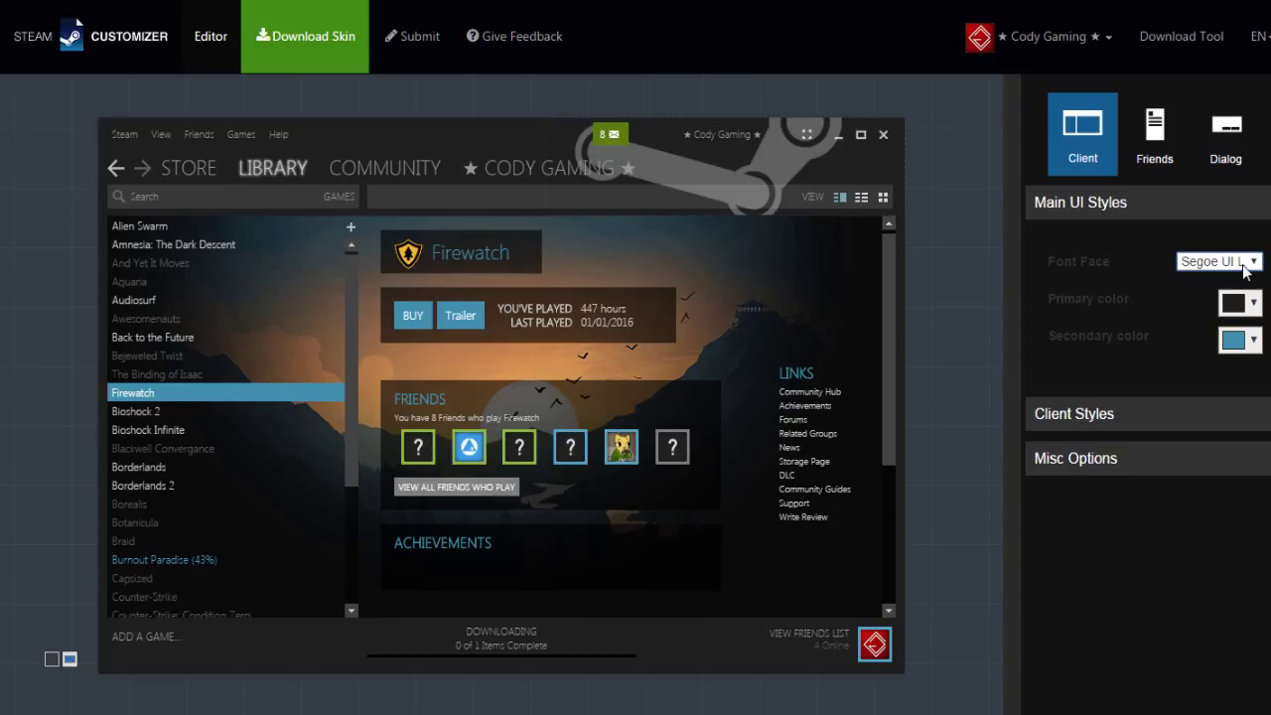
pyautogui.click(1242, 264)
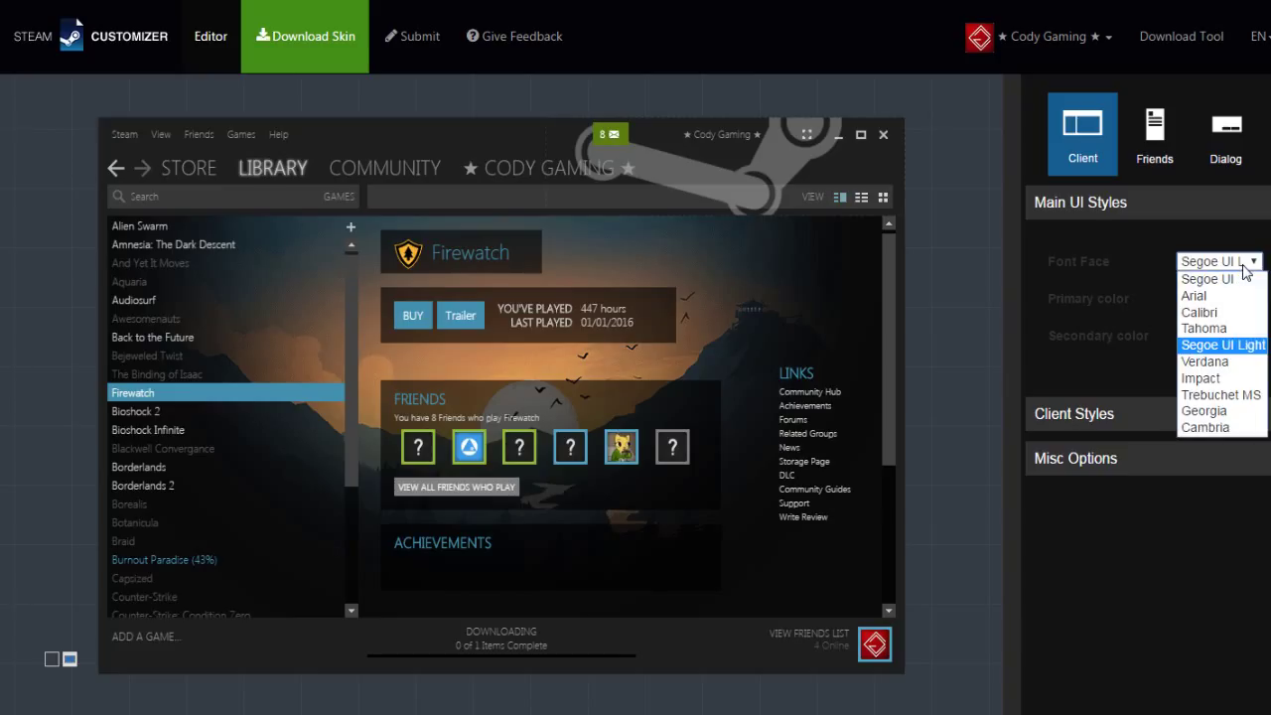
pyautogui.click(1229, 411)
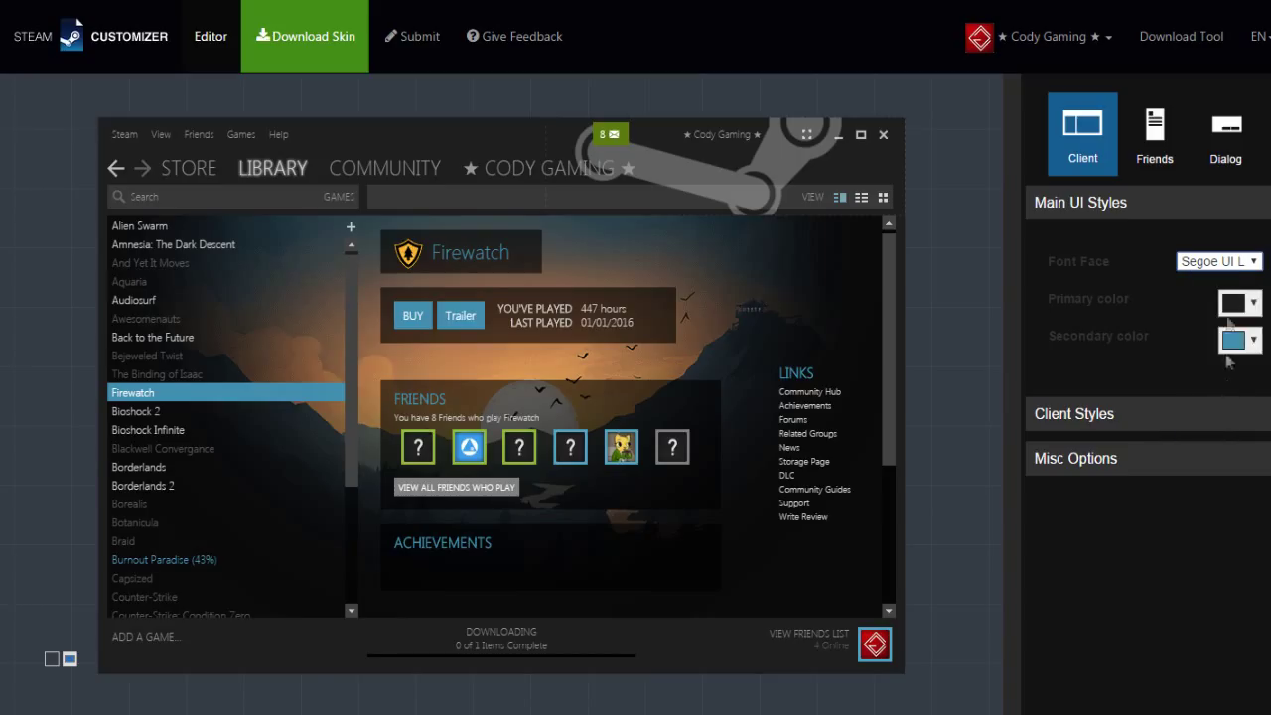
# - Set the main UI font face to Impact and the primary color to black, #000000
pyautogui.click(1222, 262)
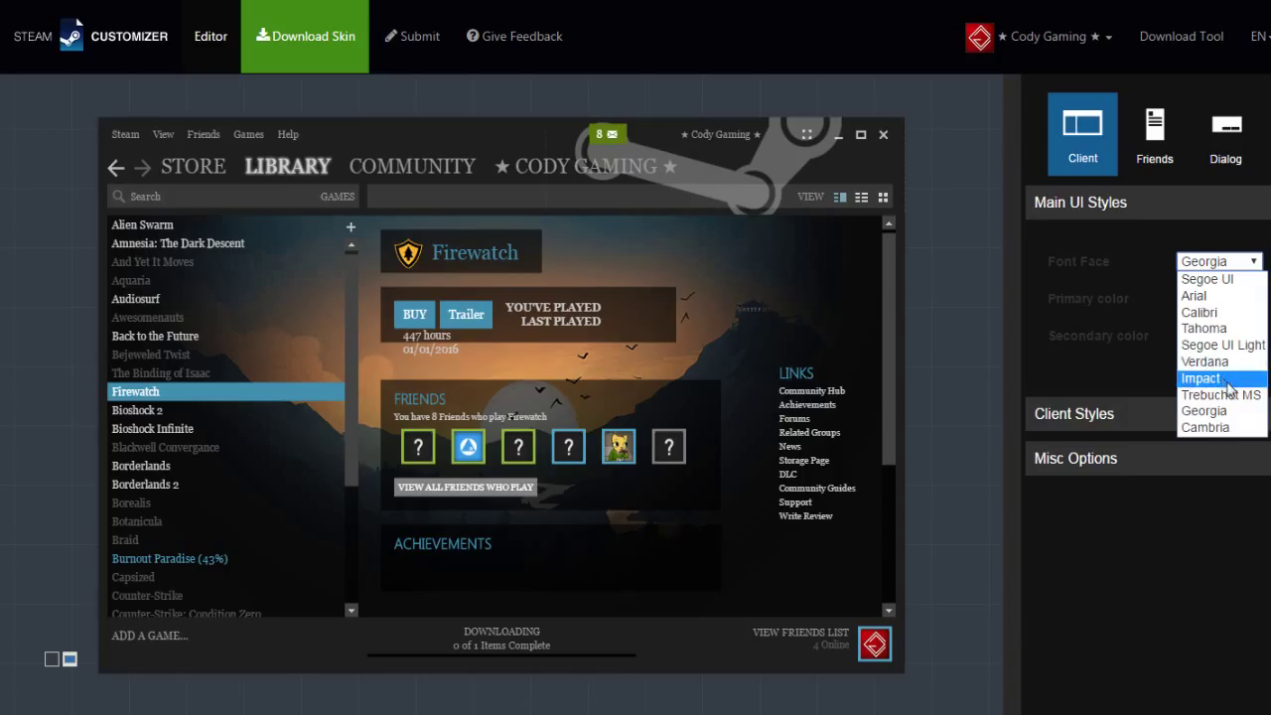
pyautogui.click(1230, 379)
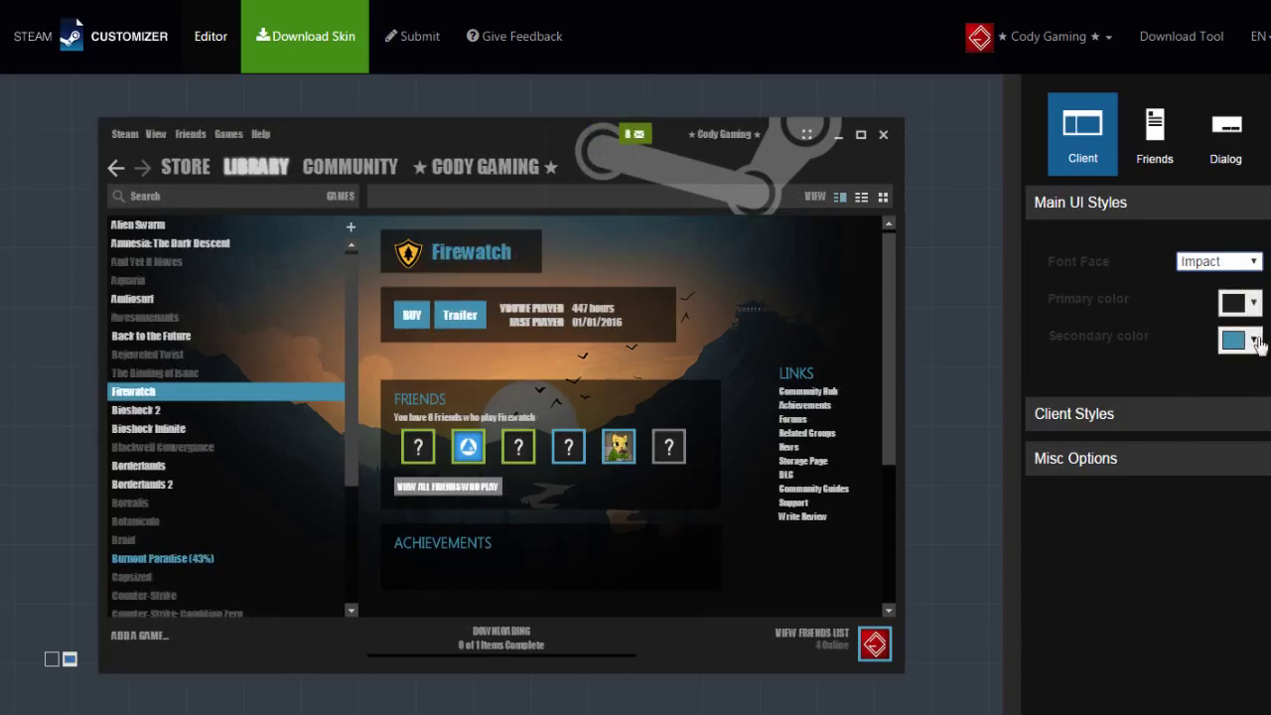
pyautogui.click(1254, 307)
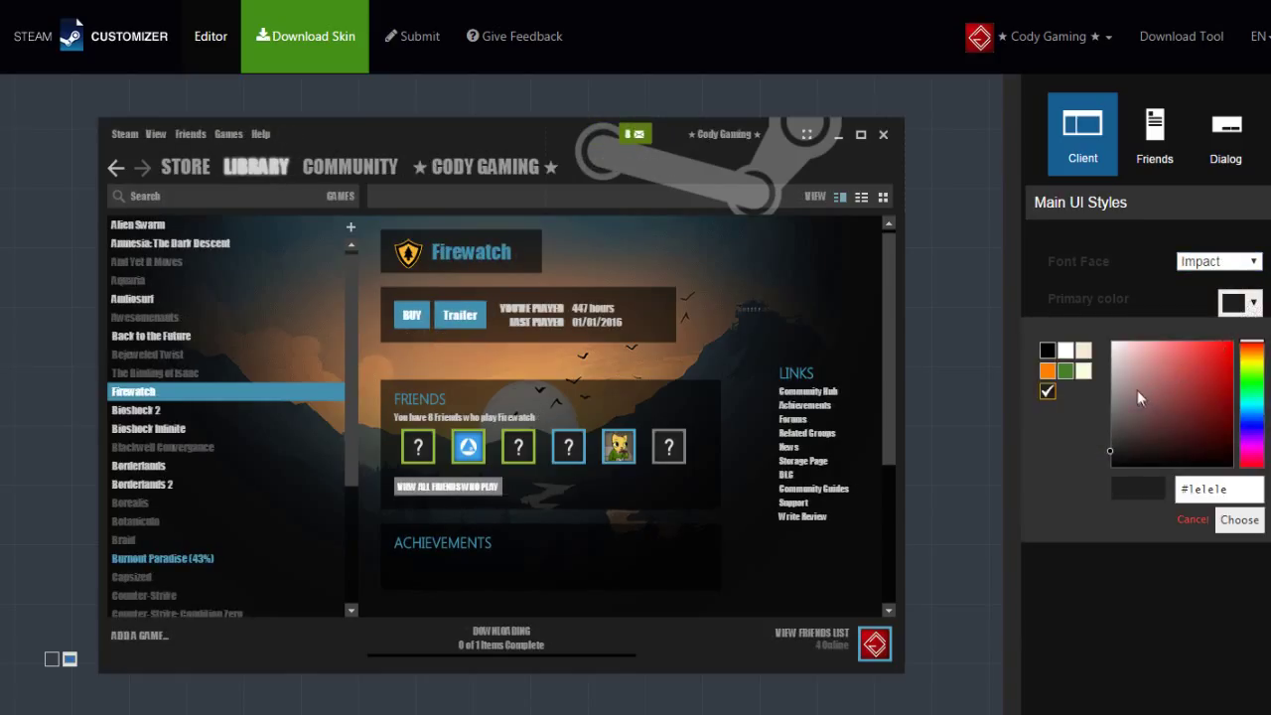
pyautogui.moveTo(1134, 379); pyautogui.dragTo(1031, 515)
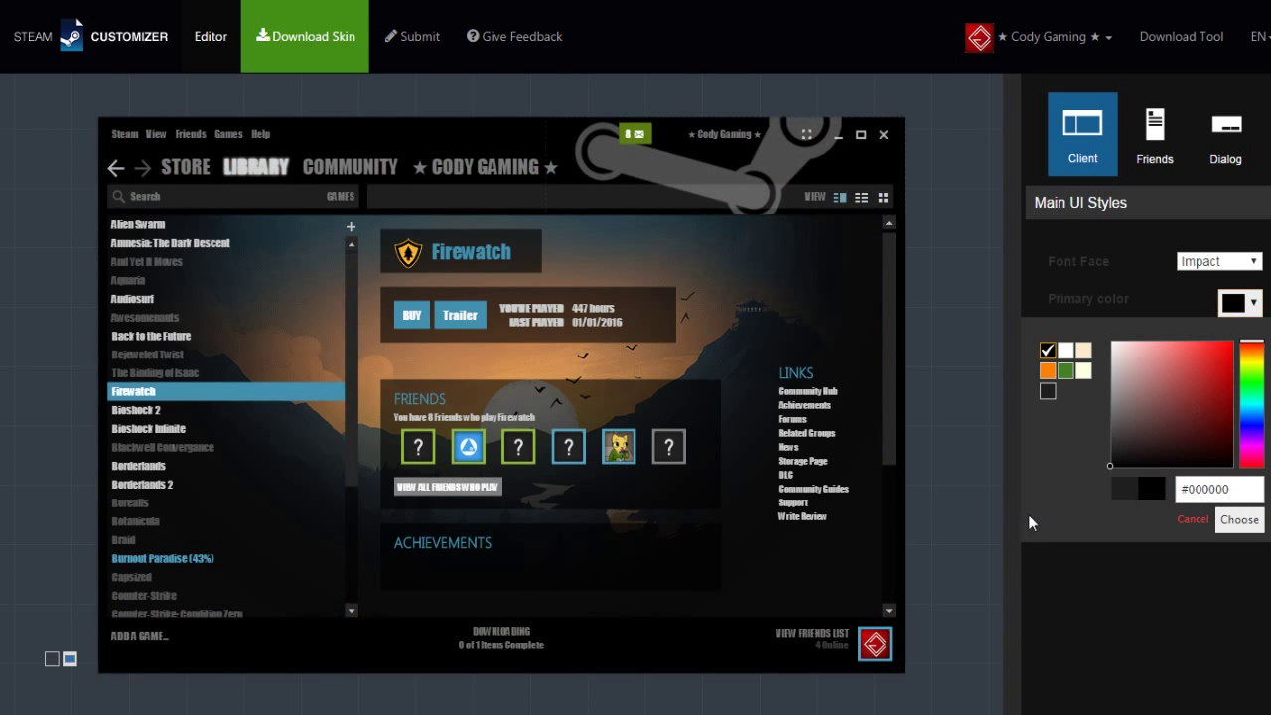
pyautogui.click(1187, 302)
# - Change the main UI secondary color to the dark red #a80000
pyautogui.click(1254, 341)
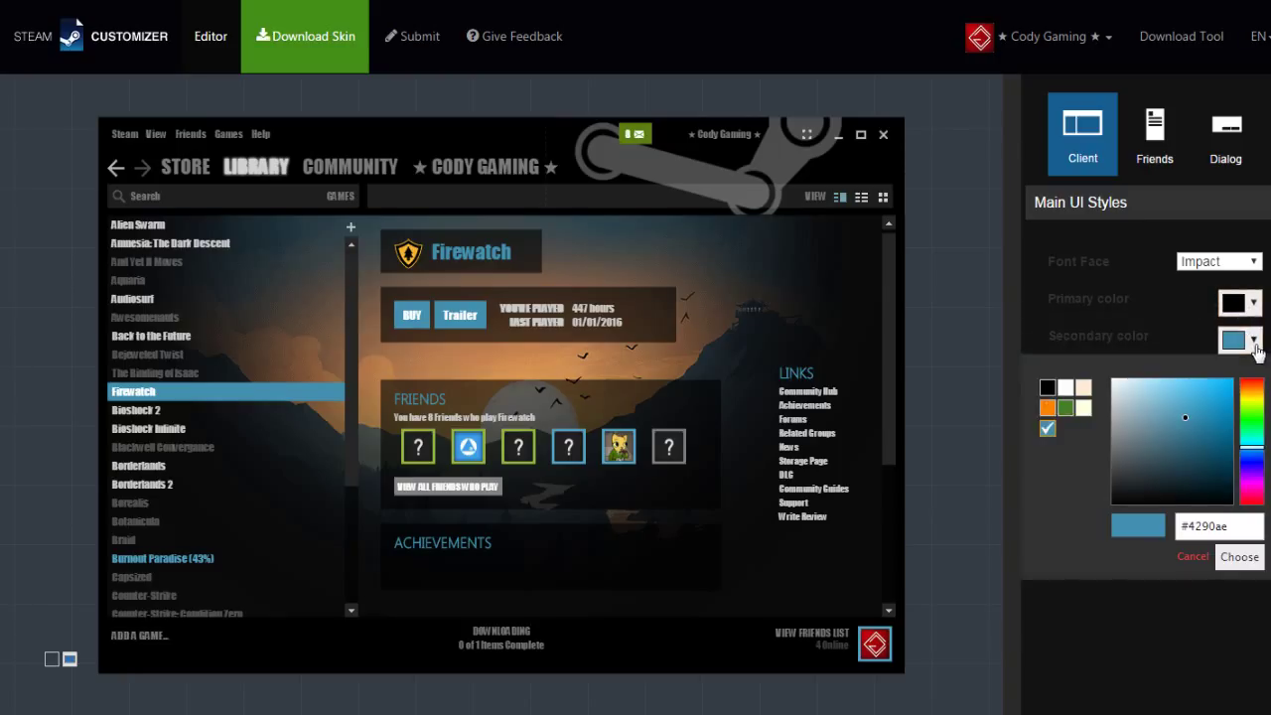
pyautogui.moveTo(1183, 425)
pyautogui.mouseDown()
pyautogui.moveTo(1251, 487)
pyautogui.moveTo(1251, 502)
pyautogui.mouseUp()
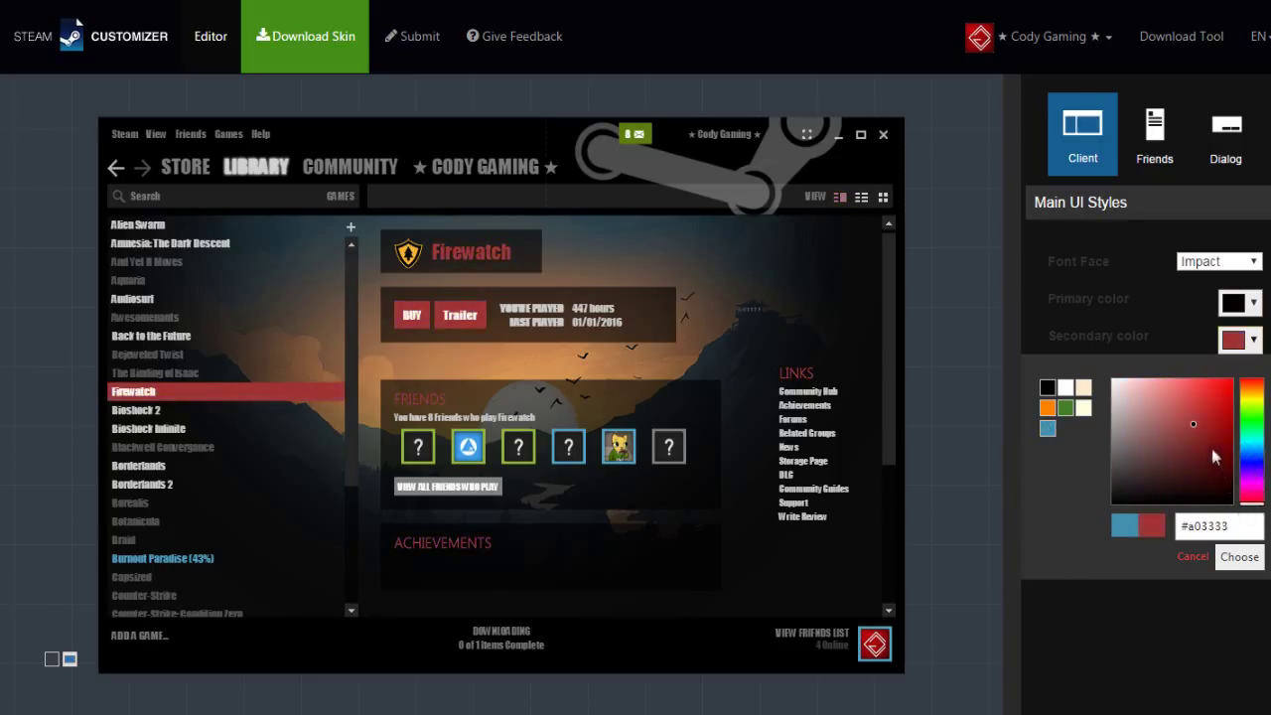
pyautogui.moveTo(1194, 426); pyautogui.dragTo(1203, 418)
pyautogui.moveTo(1207, 425); pyautogui.dragTo(1244, 427)
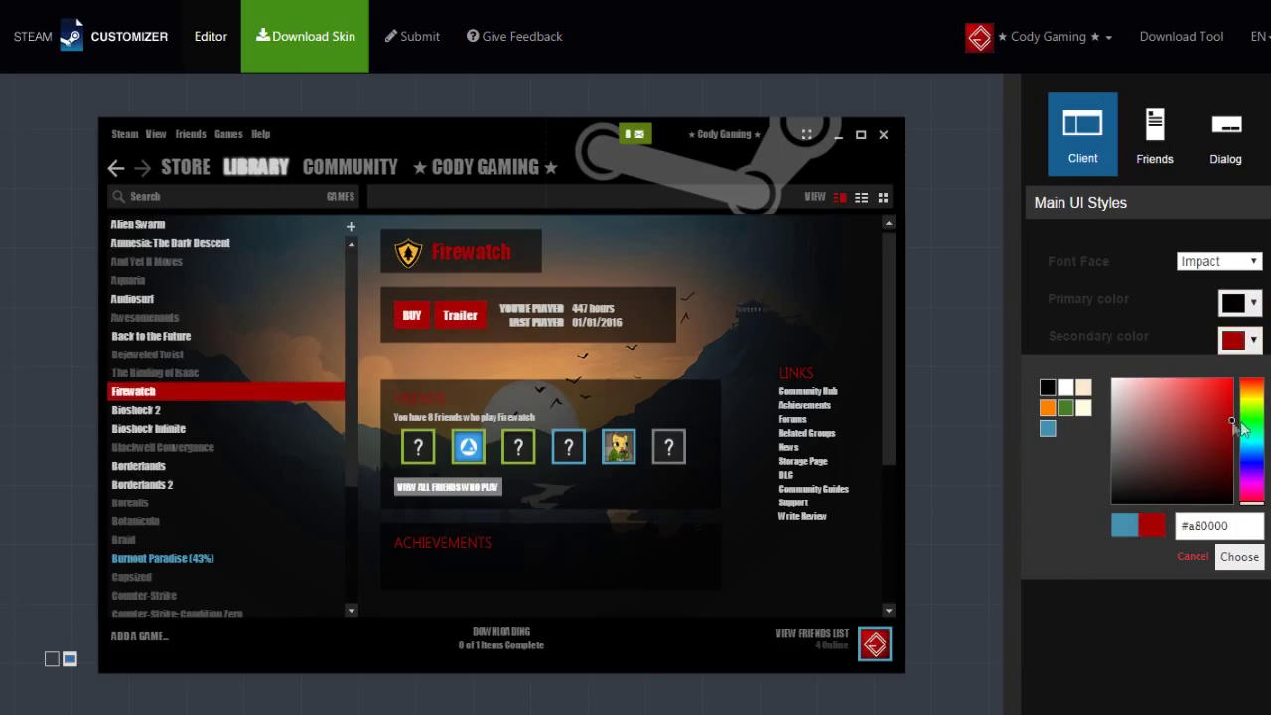
pyautogui.click(1241, 561)
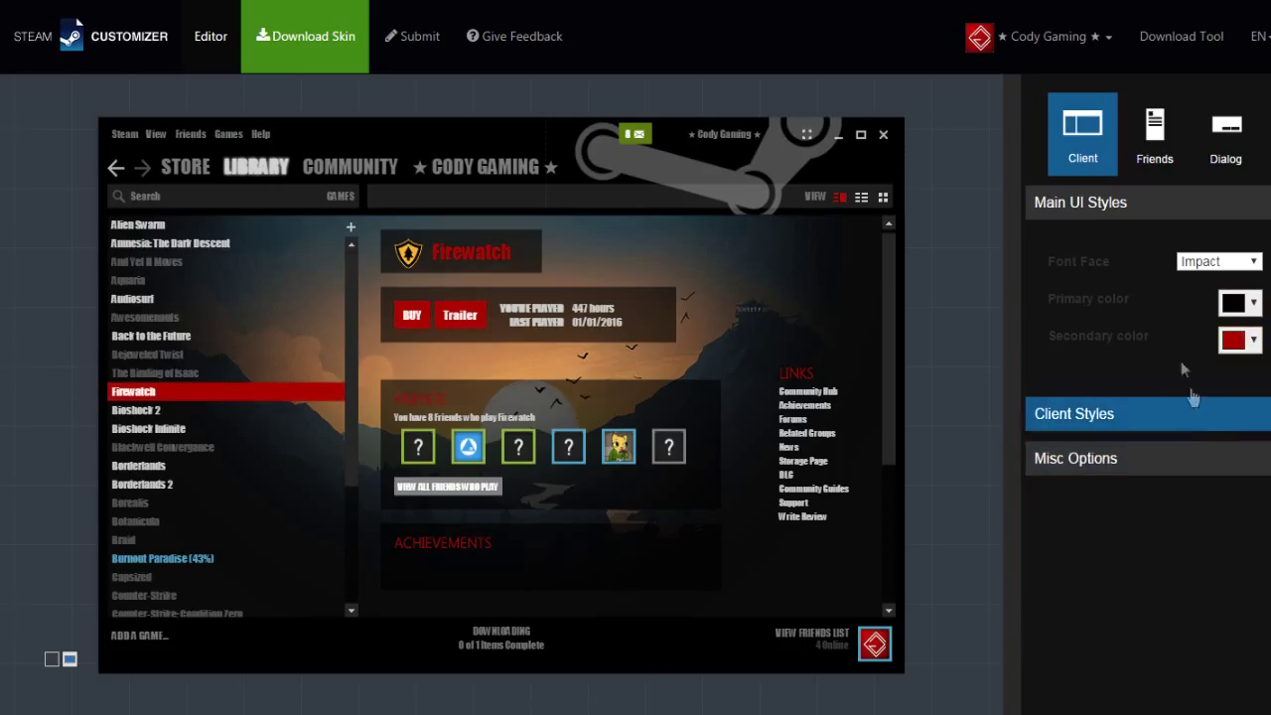
# - In the client styles, set the inbox color to the bright green #b0ff00
pyautogui.click(1129, 210)
pyautogui.click(1112, 251)
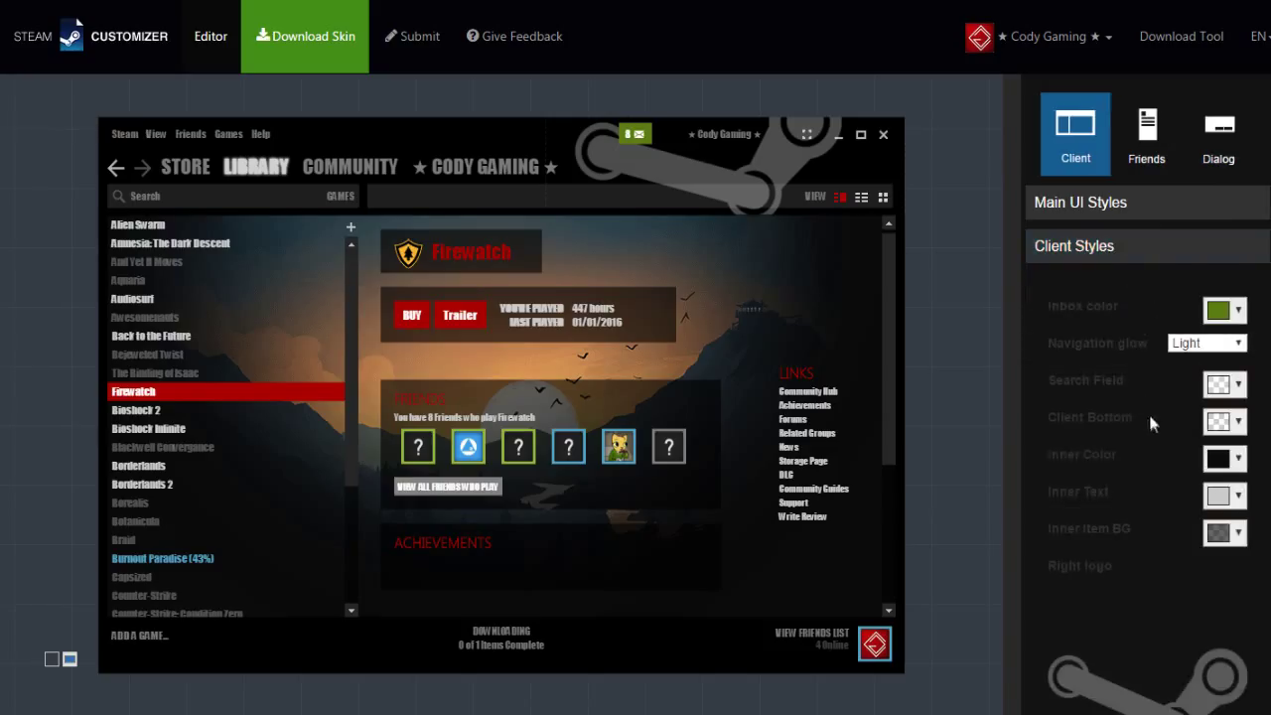
pyautogui.click(1214, 314)
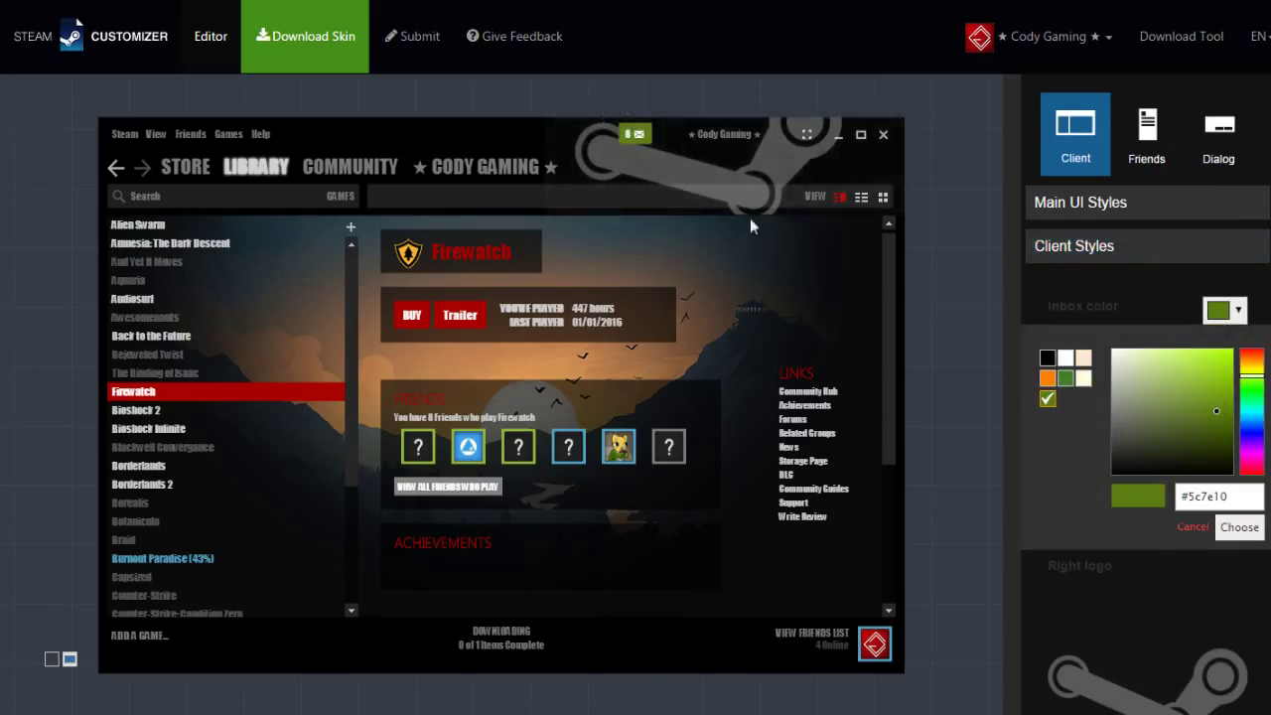
pyautogui.moveTo(1210, 382); pyautogui.dragTo(1232, 348)
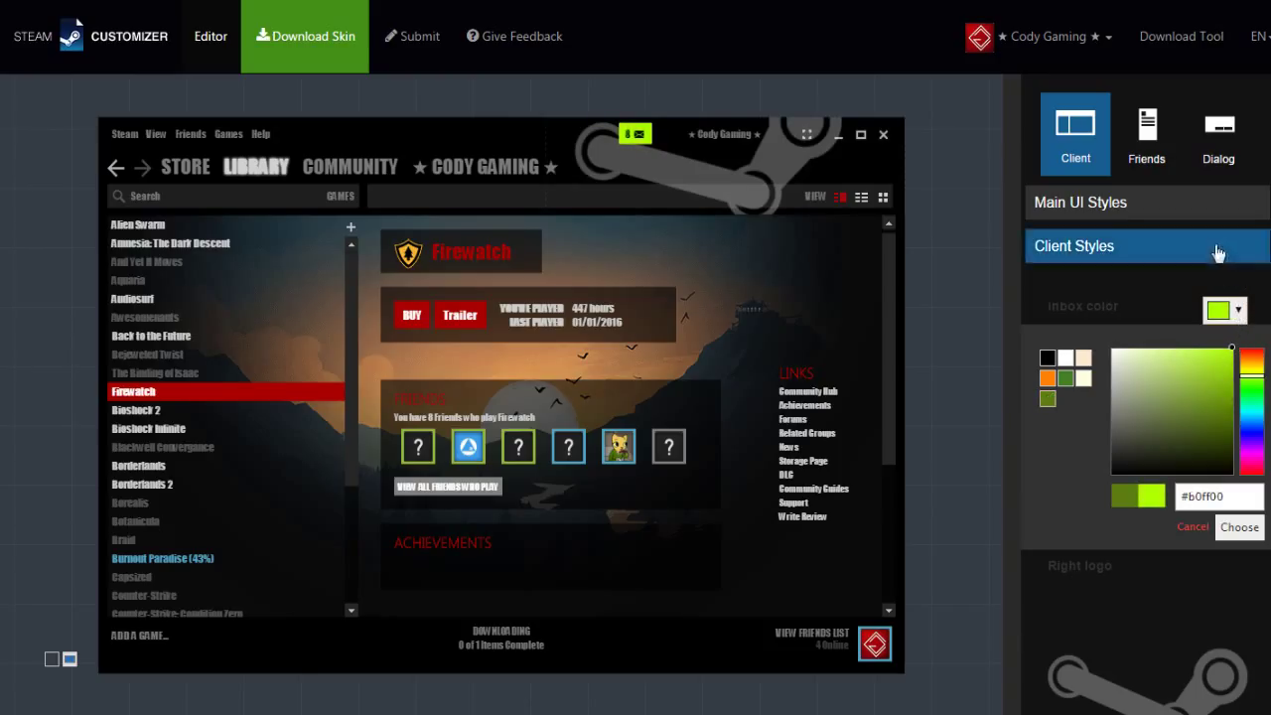
pyautogui.click(1231, 318)
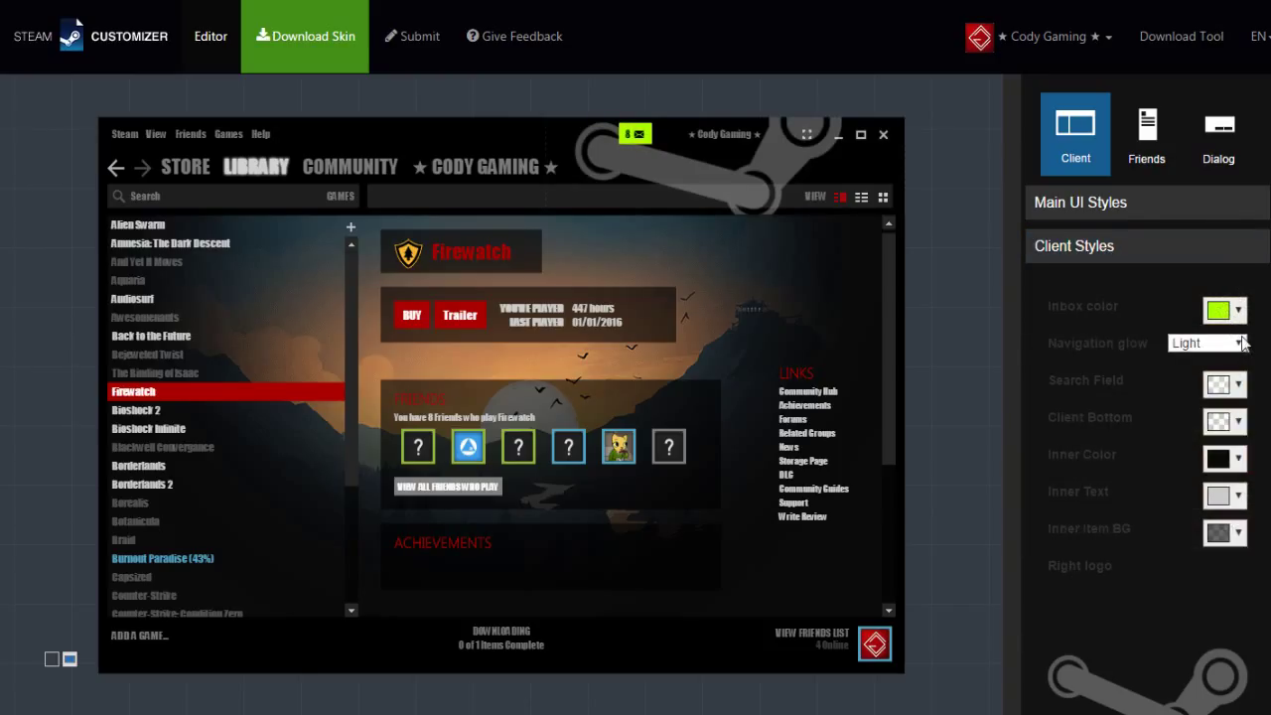
# - Try the Dark navigation glow and restore the Light option
pyautogui.click(1242, 343)
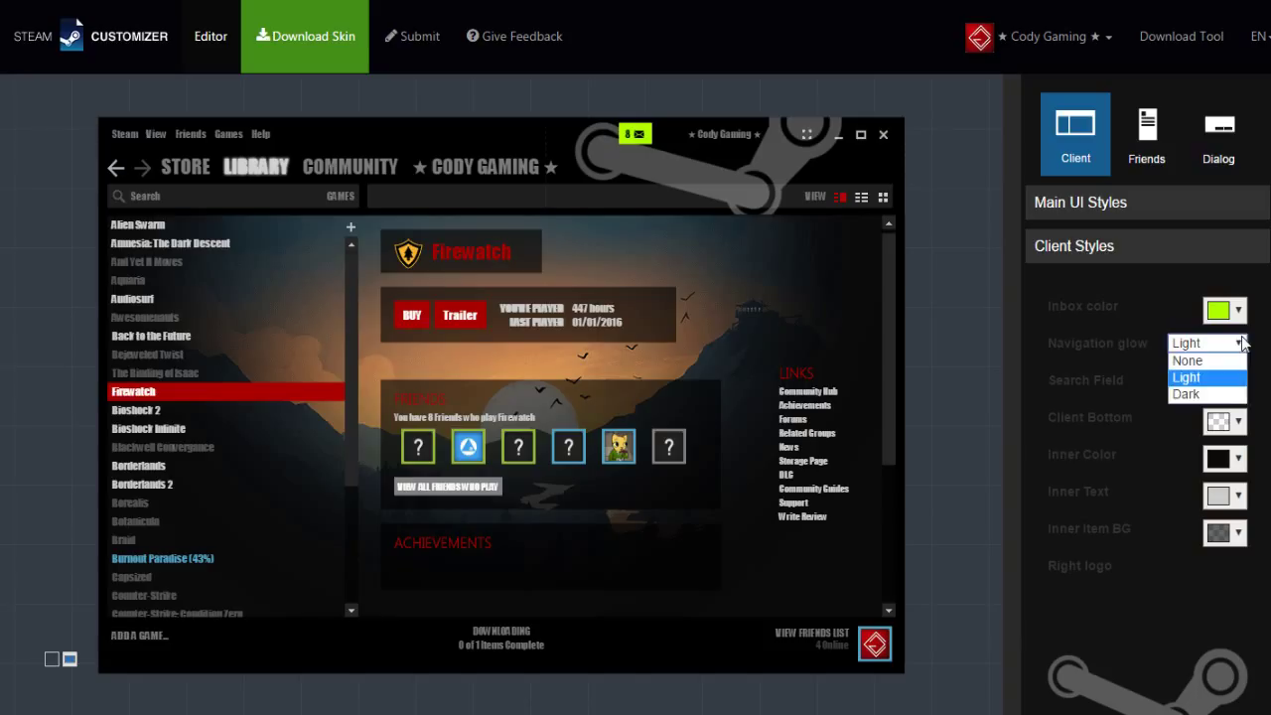
pyautogui.click(1176, 398)
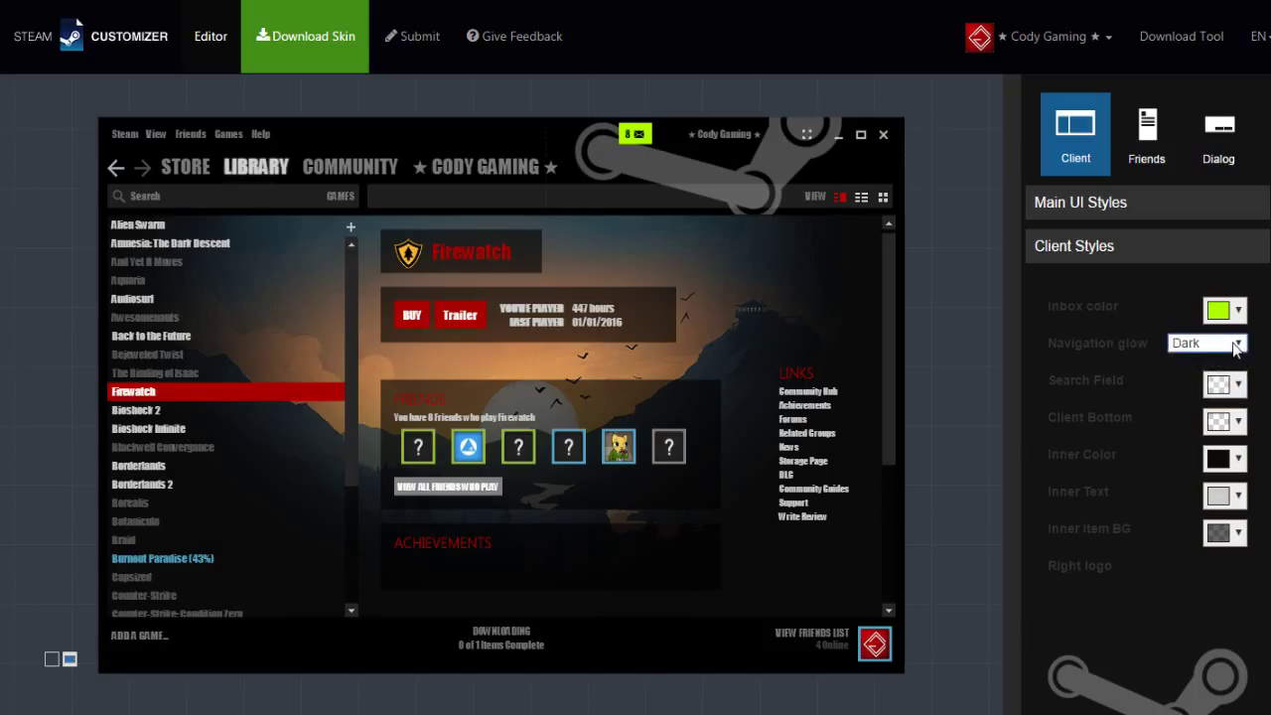
pyautogui.click(1236, 343)
pyautogui.click(1191, 379)
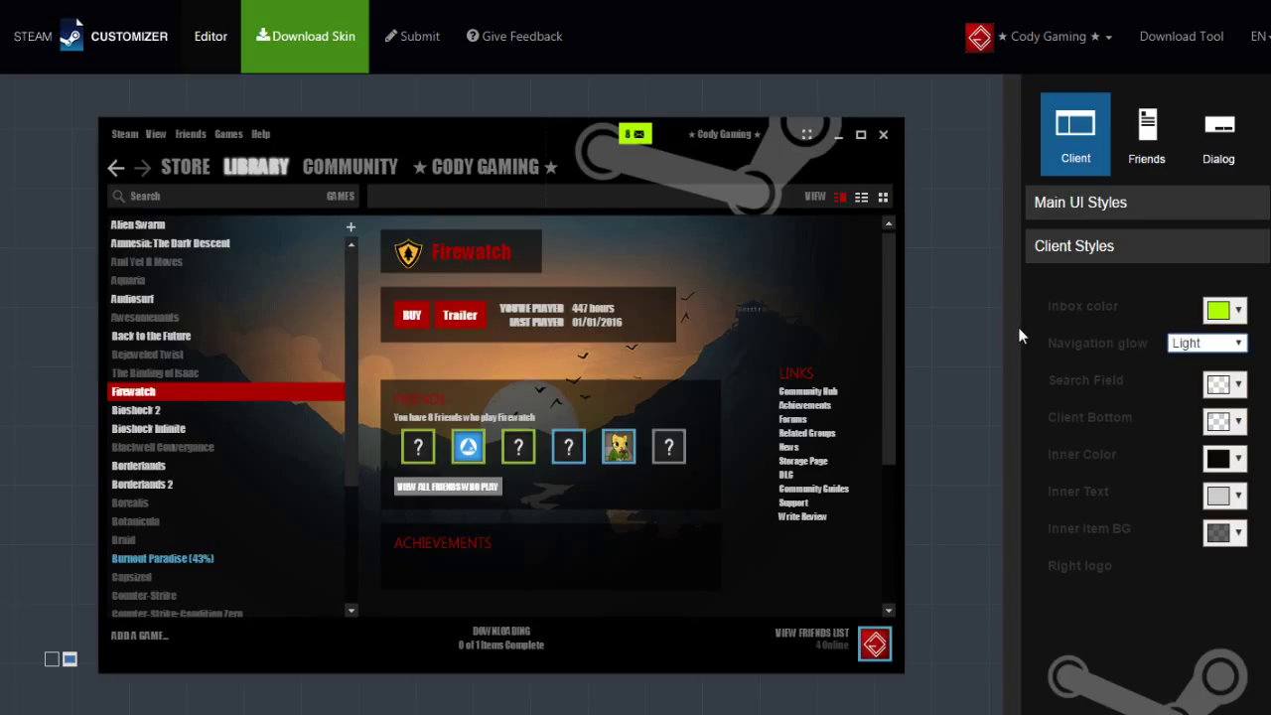
# - Set the search field to a semi-transparent red with RGB 197, 0, 0 and raise its opacity slightly
pyautogui.click(1239, 385)
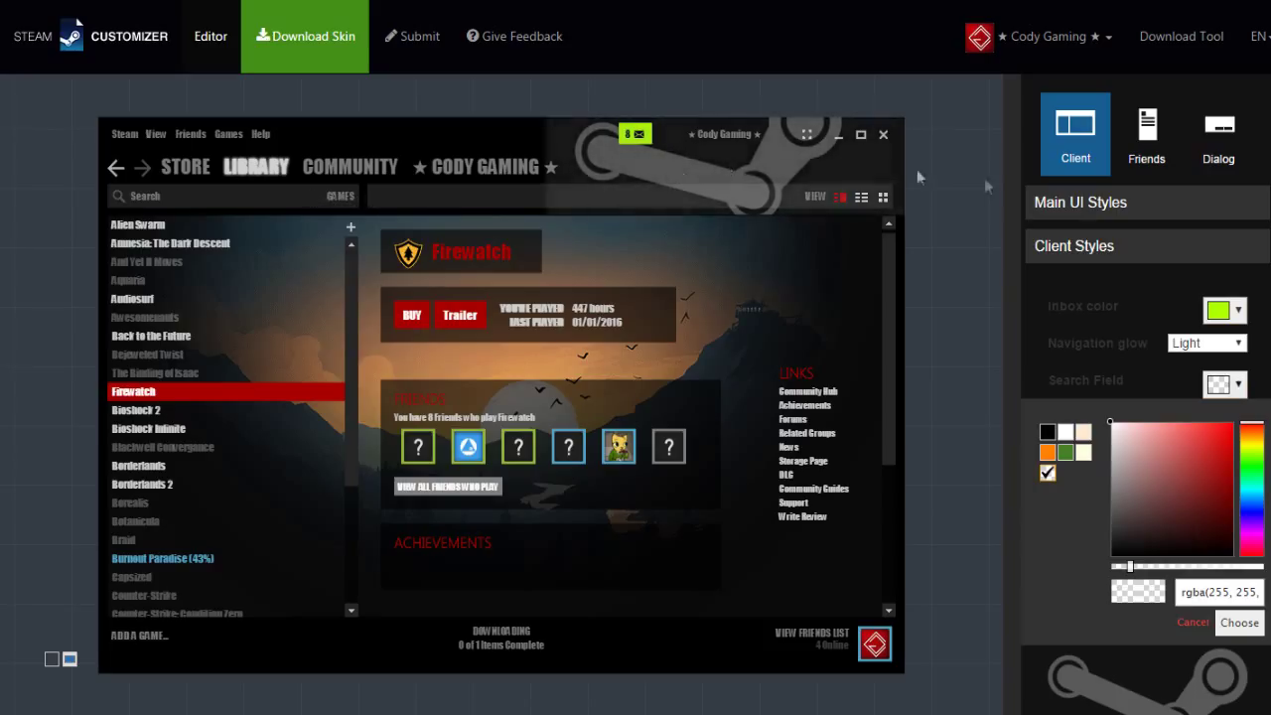
pyautogui.click(1208, 467)
pyautogui.moveTo(1209, 466); pyautogui.dragTo(1267, 464)
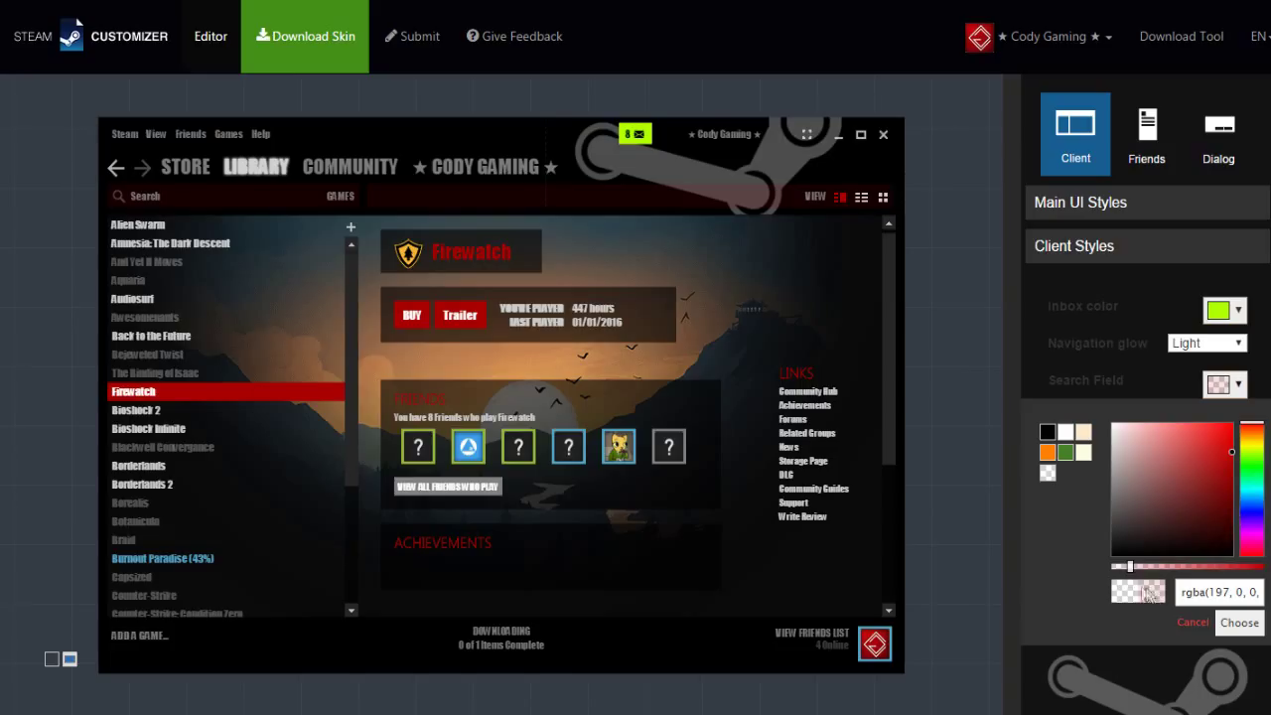
pyautogui.moveTo(1130, 566); pyautogui.dragTo(1159, 572)
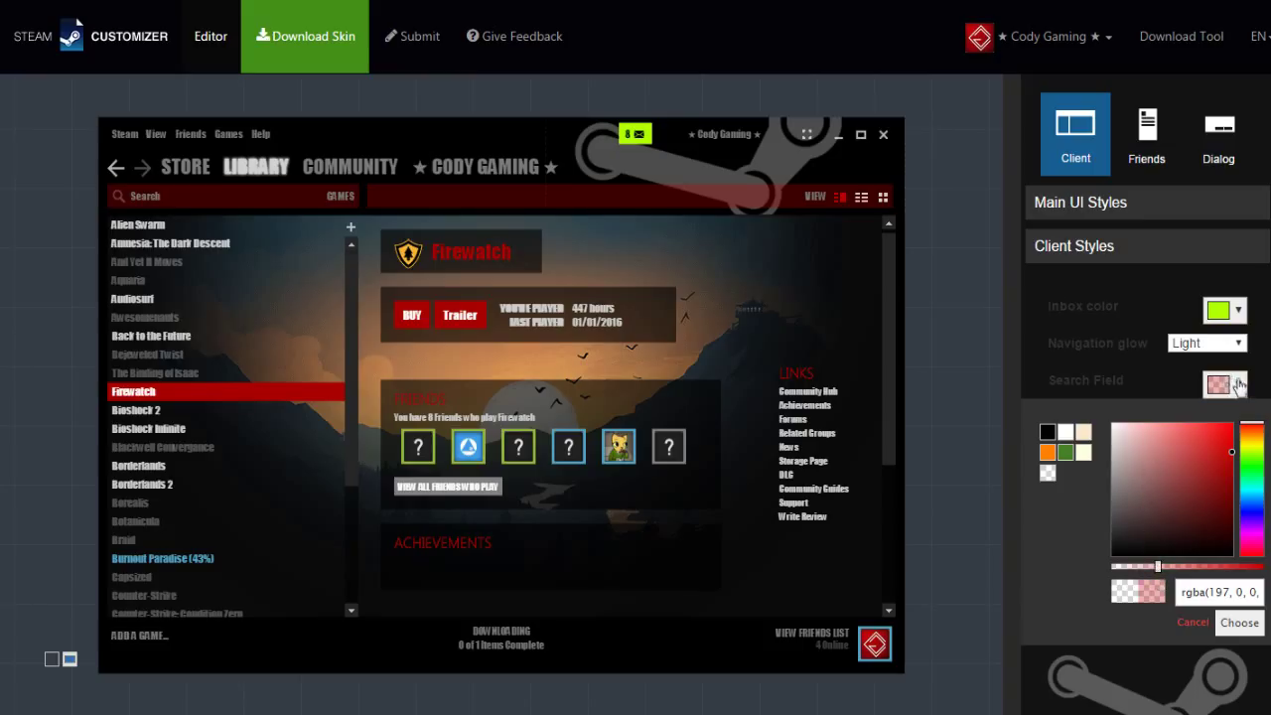
pyautogui.click(1233, 625)
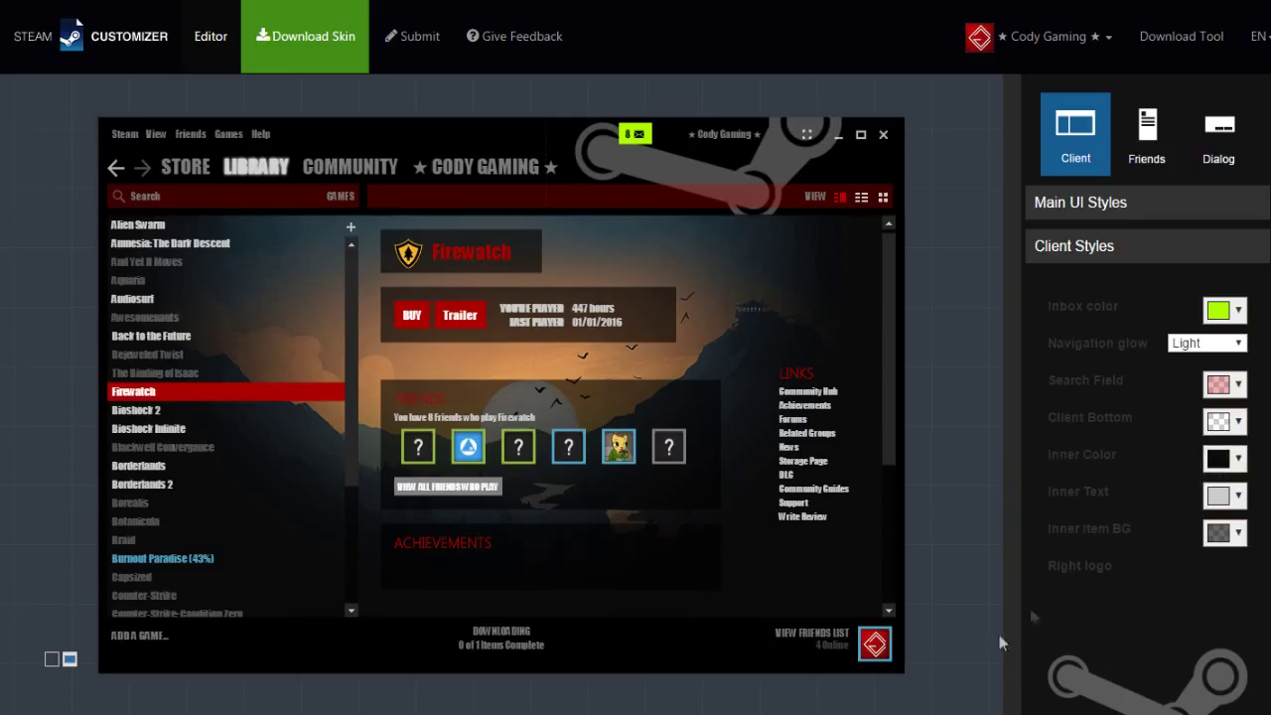
# - Change the client's inner text color to white, #ffffff
pyautogui.click(1225, 495)
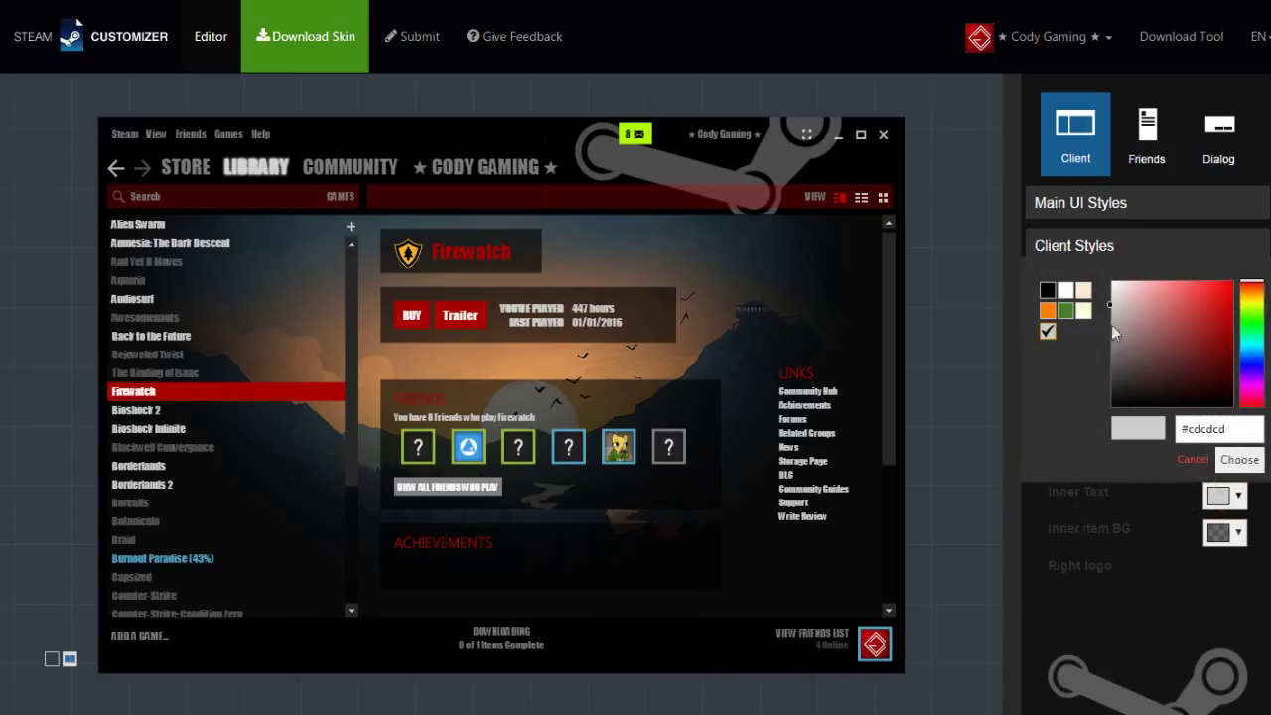
pyautogui.moveTo(1114, 309)
pyautogui.mouseDown()
pyautogui.moveTo(1152, 357)
pyautogui.moveTo(1034, 221)
pyautogui.moveTo(1231, 457)
pyautogui.moveTo(1200, 405)
pyautogui.moveTo(1133, 353)
pyautogui.moveTo(1075, 247)
pyautogui.moveTo(1106, 261)
pyautogui.mouseUp()
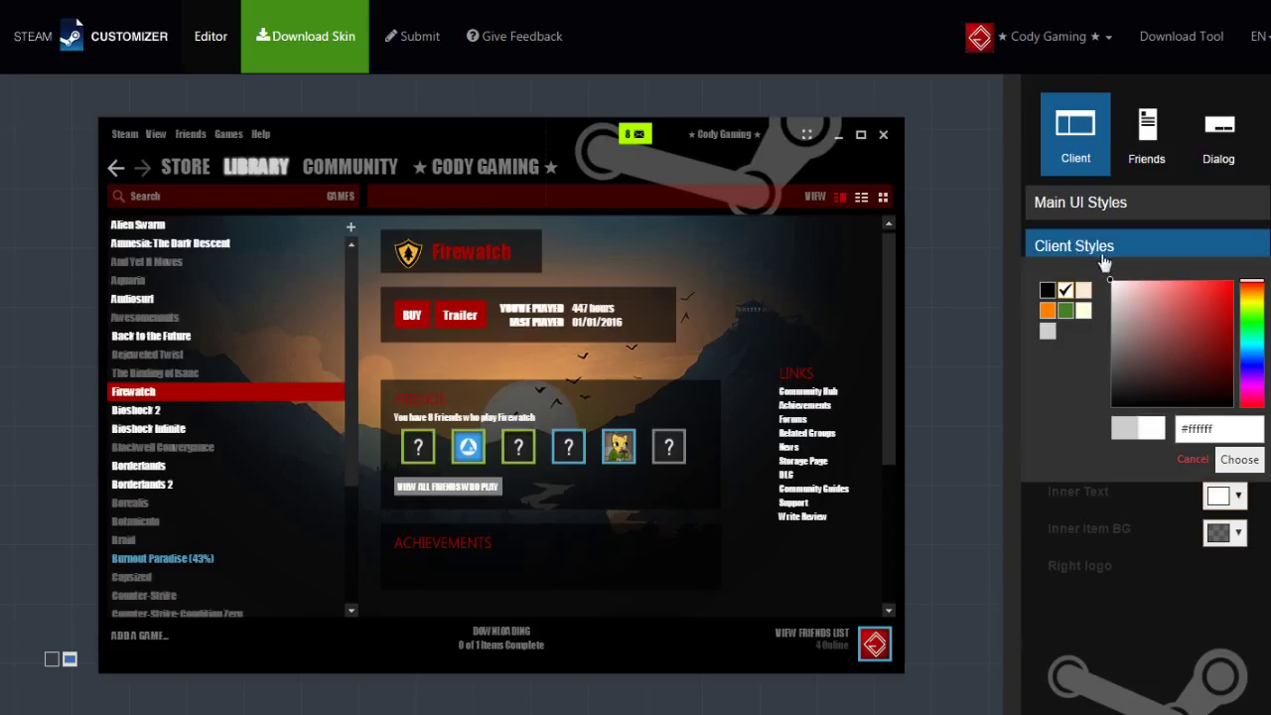
pyautogui.click(1231, 458)
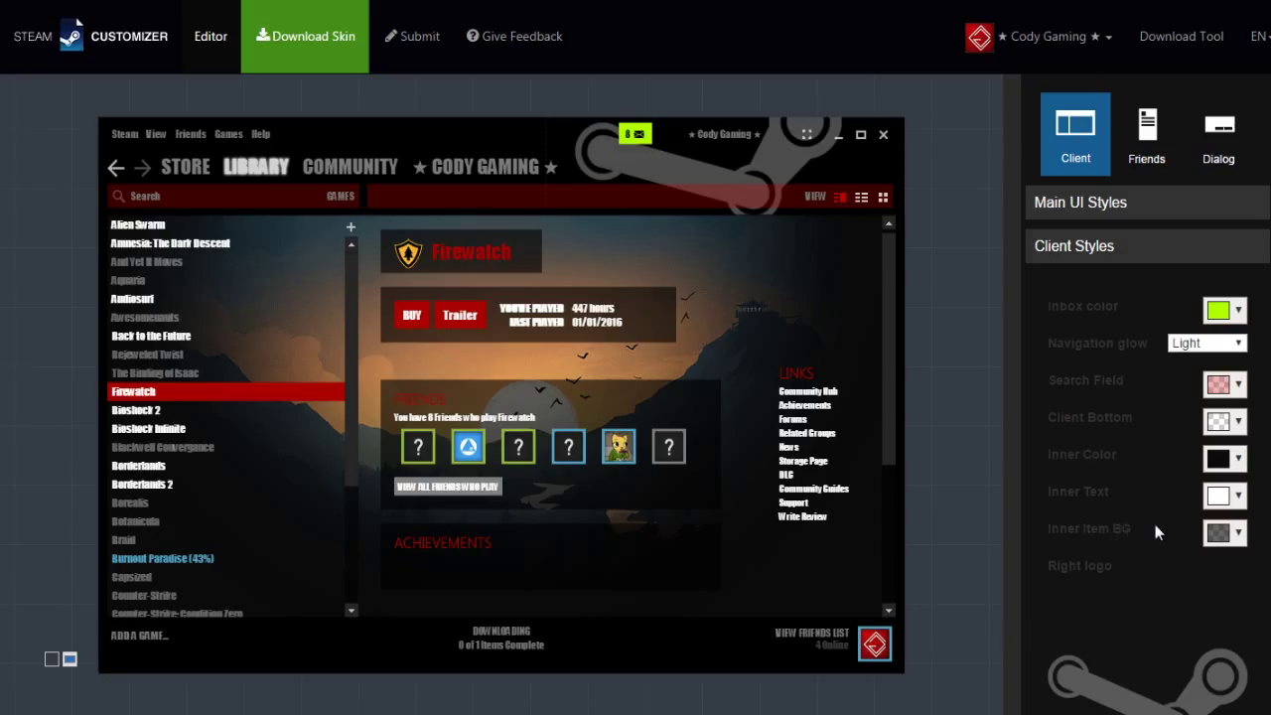
# - Replace the right logo with the 205 kB character PNG uploaded from the desktop
pyautogui.scroll(-2, 1155, 525)
pyautogui.scroll(1, 1126, 462)
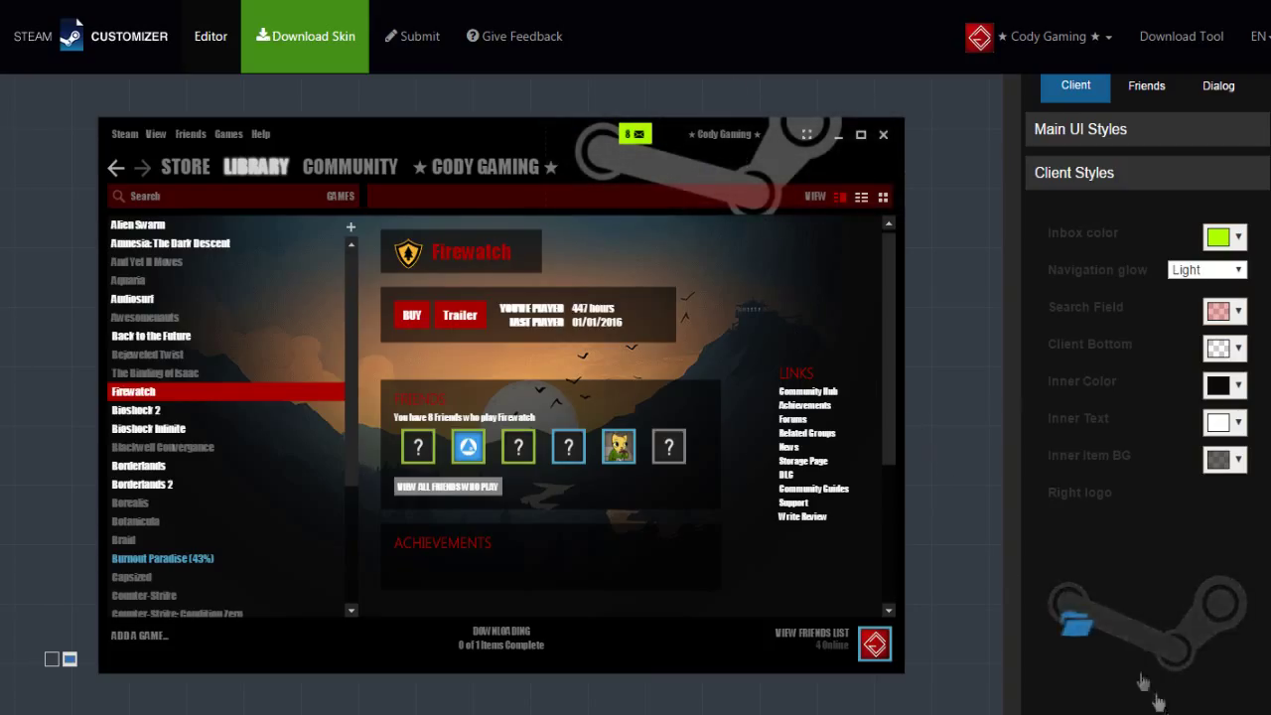
pyautogui.click(1072, 646)
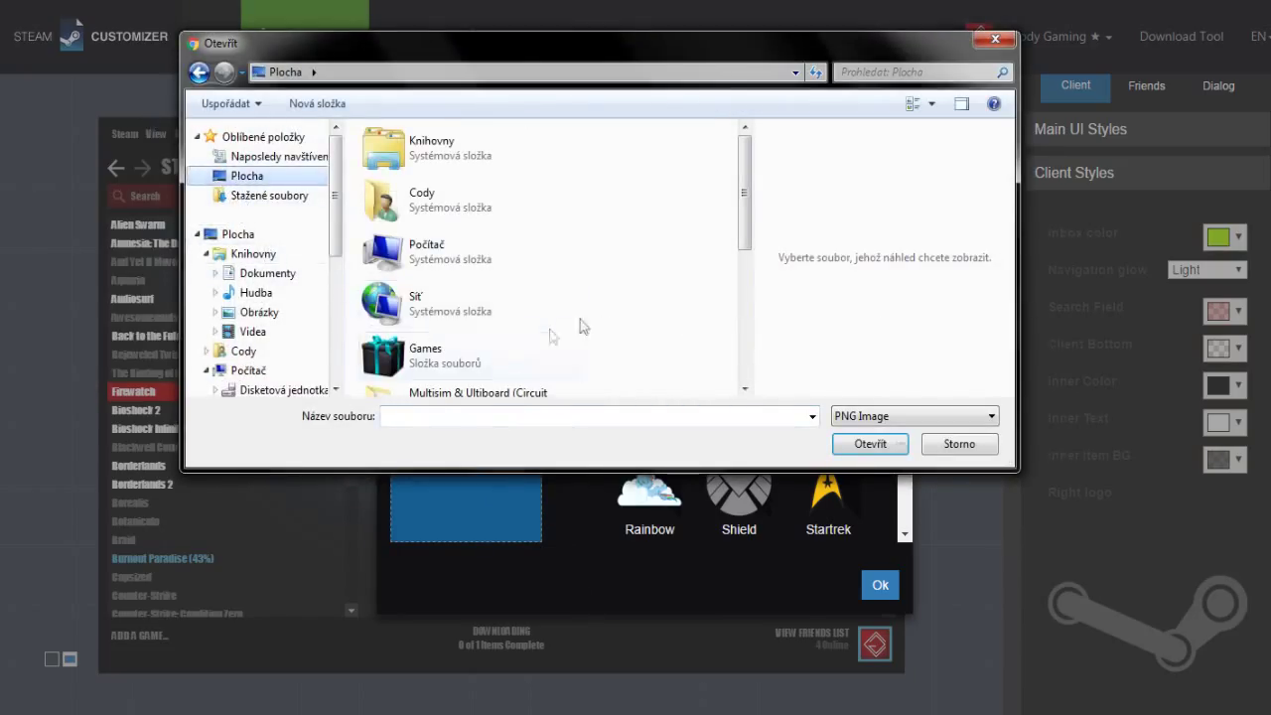
pyautogui.moveTo(746, 198); pyautogui.dragTo(731, 369)
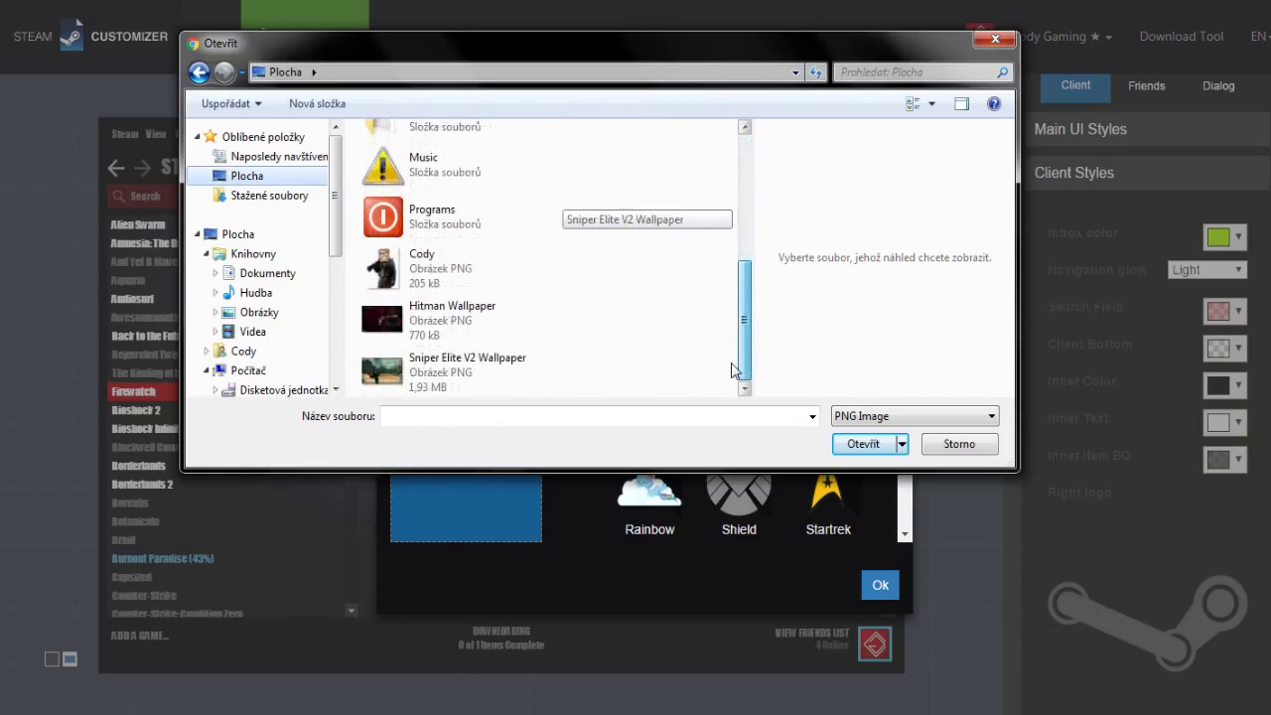
pyautogui.click(462, 269)
pyautogui.click(863, 444)
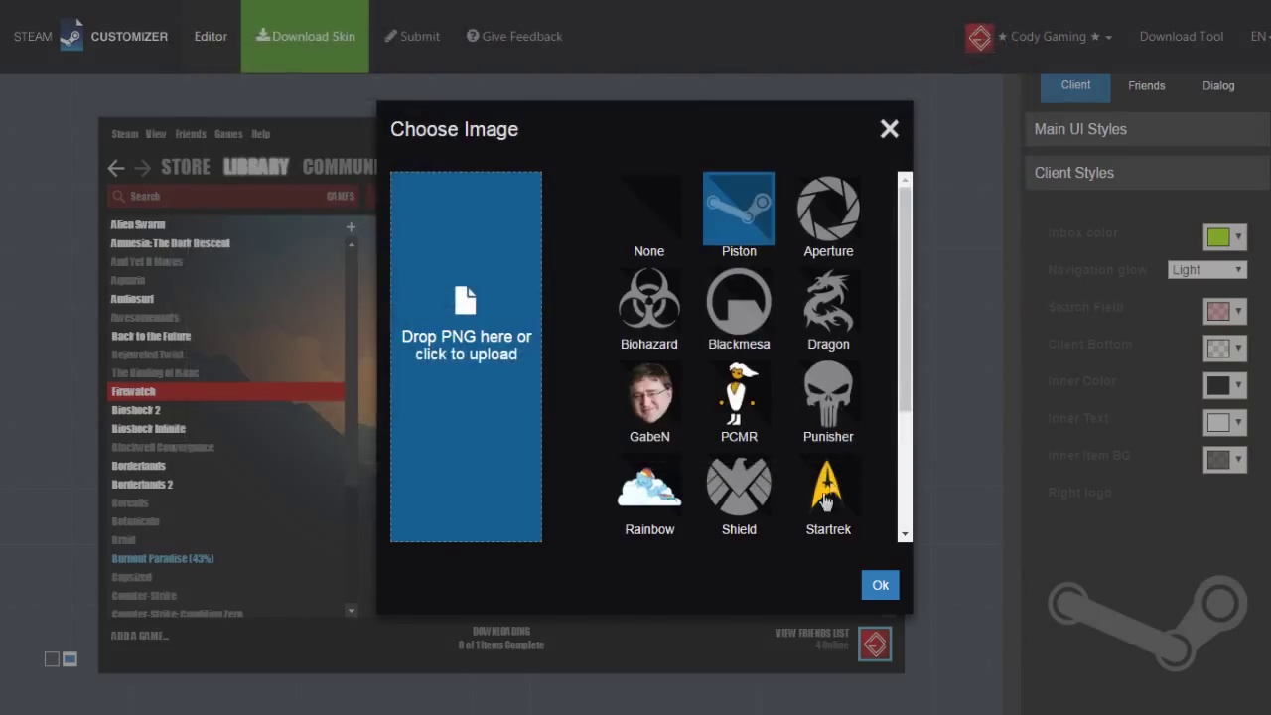
pyautogui.click(879, 585)
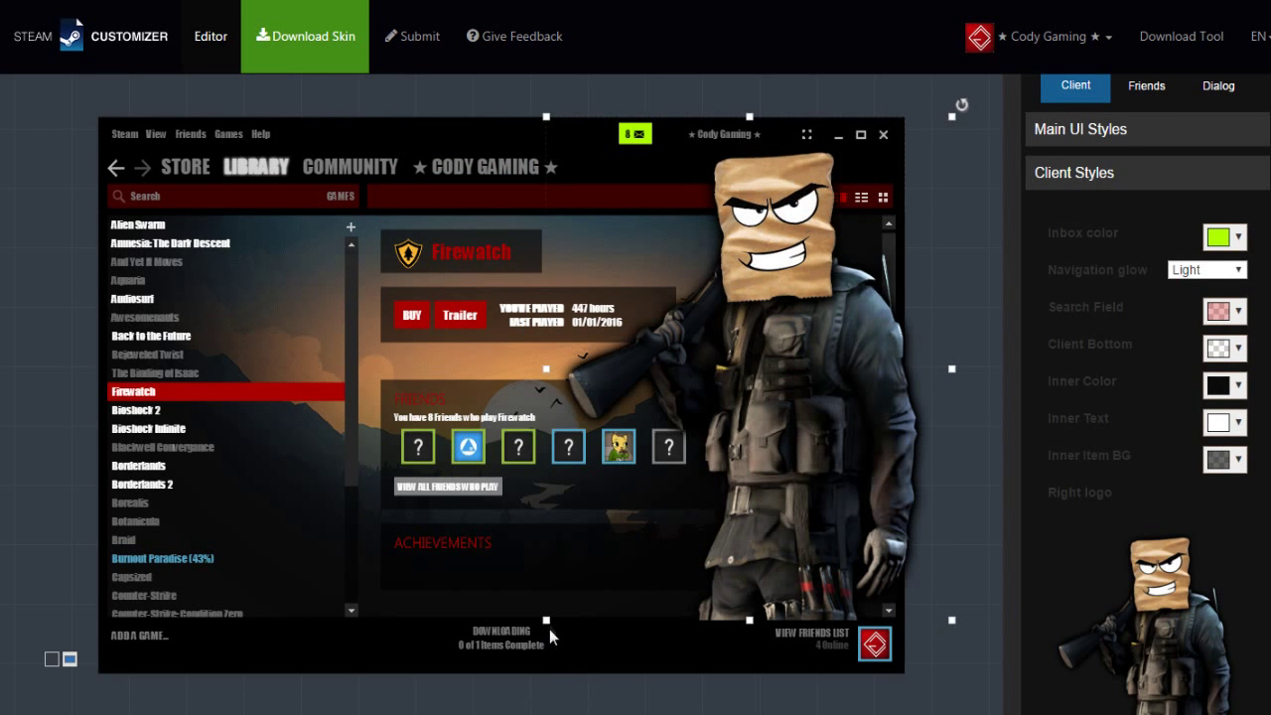
# - Shrink the right logo and position it so the character's head stands in the client header, over the account name
pyautogui.moveTo(553, 623); pyautogui.dragTo(874, 445)
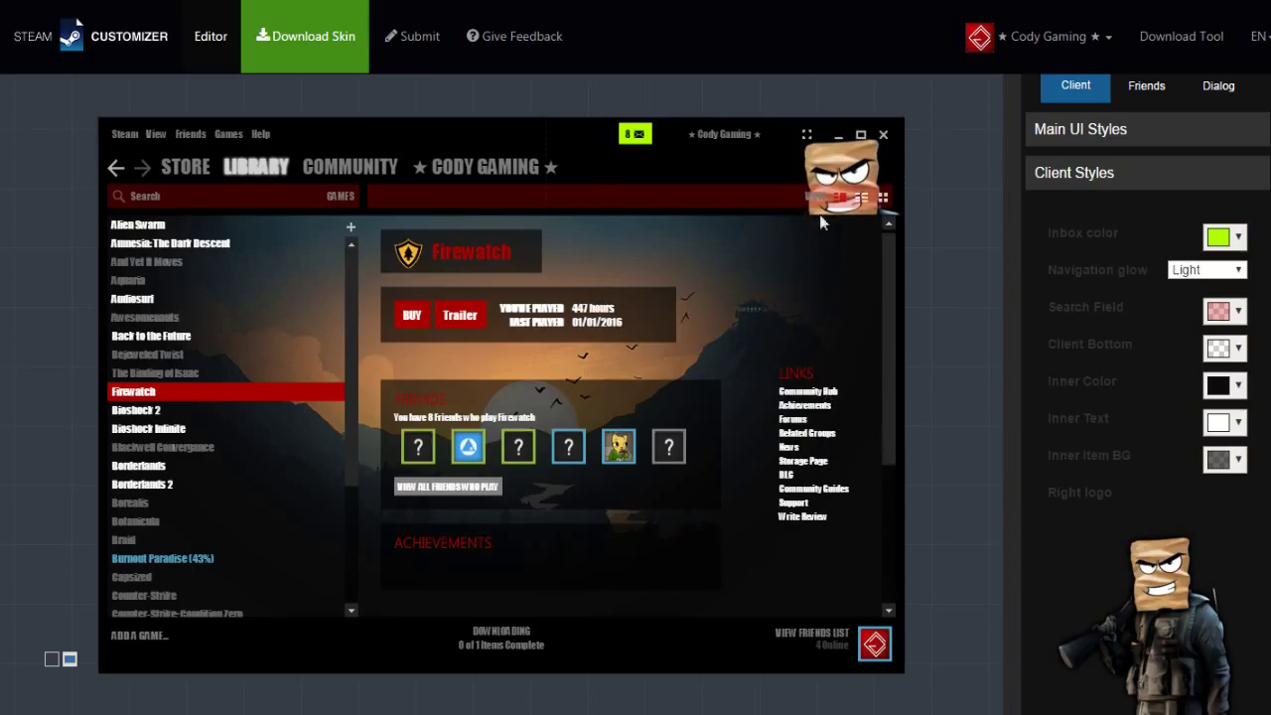
pyautogui.moveTo(819, 215); pyautogui.dragTo(685, 433)
pyautogui.moveTo(844, 320); pyautogui.dragTo(719, 327)
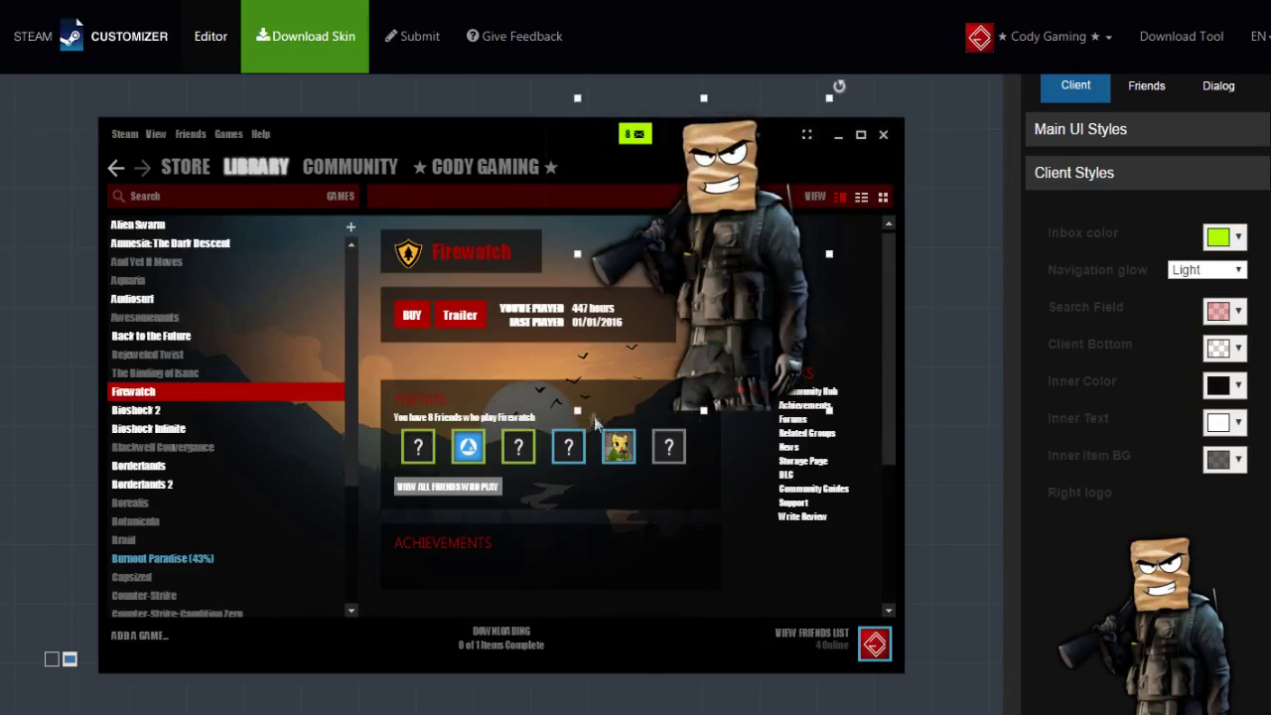
pyautogui.moveTo(578, 413); pyautogui.dragTo(678, 316)
pyautogui.moveTo(609, 370); pyautogui.dragTo(756, 296)
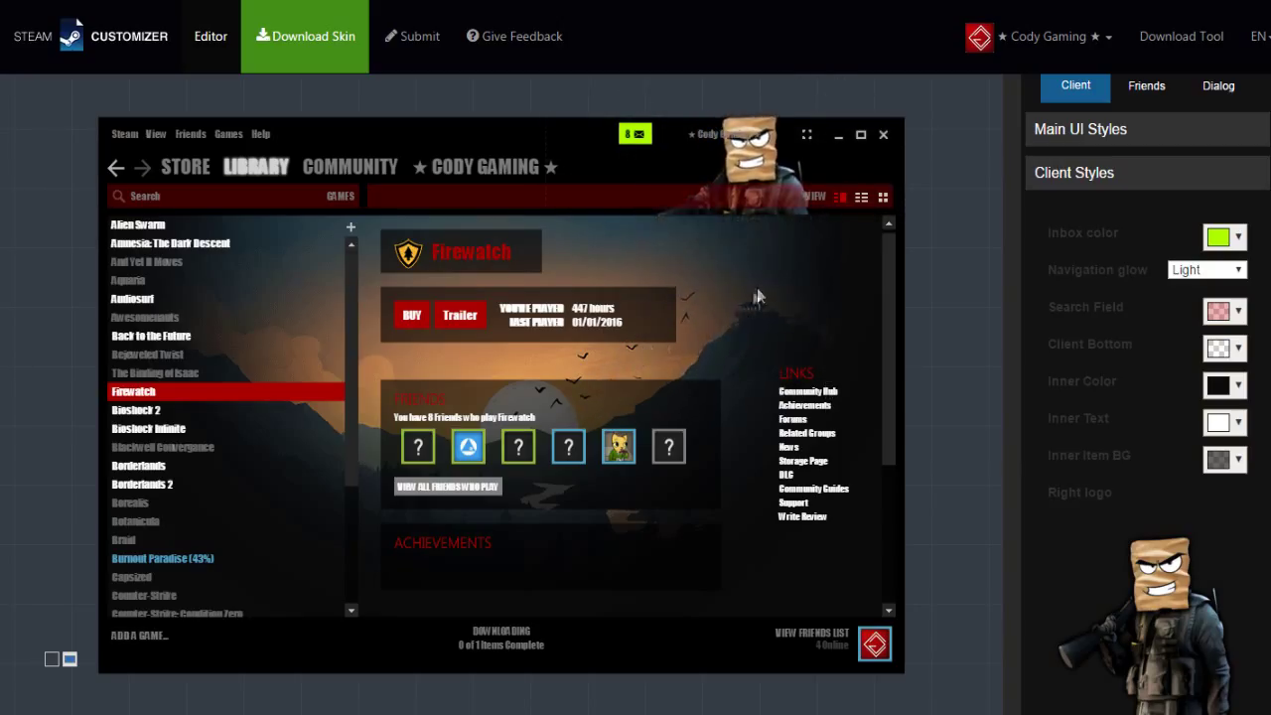
pyautogui.click(759, 207)
pyautogui.moveTo(728, 202); pyautogui.dragTo(711, 200)
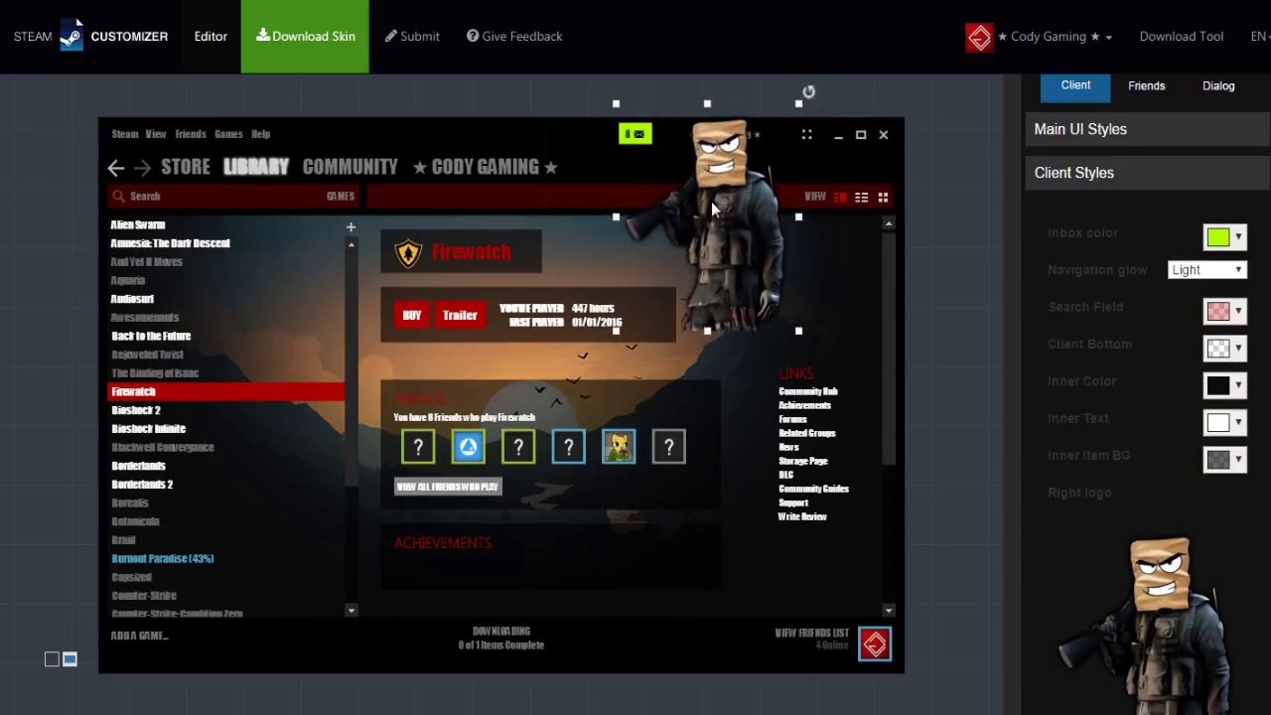
pyautogui.click(983, 249)
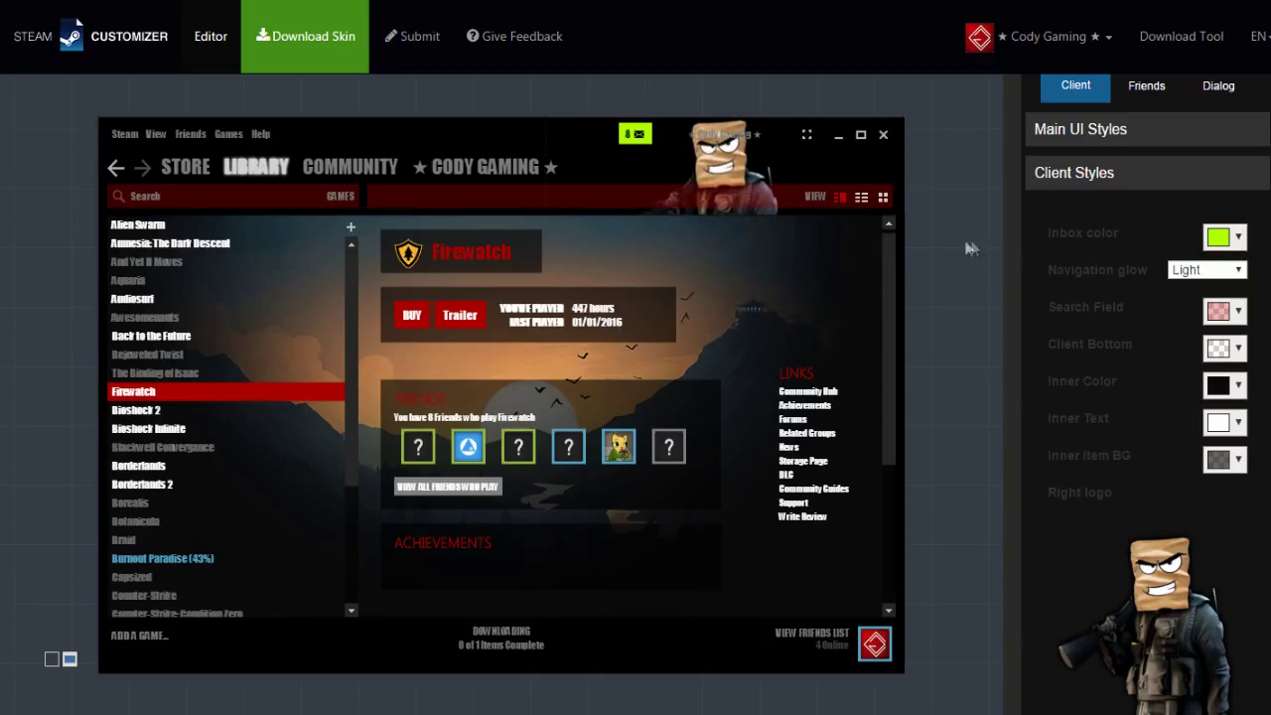
# - In the client's miscellaneous options, change the Online Color to a brighter blue
pyautogui.click(1060, 173)
pyautogui.click(1078, 307)
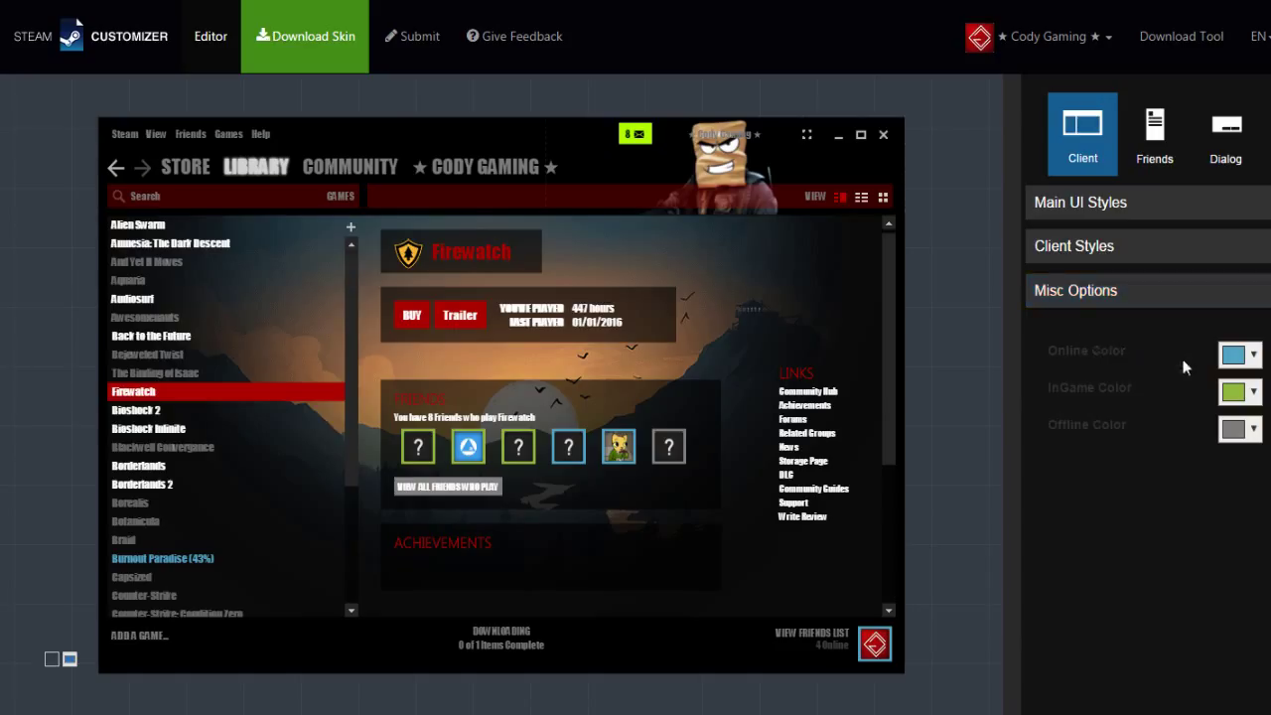
pyautogui.click(1233, 357)
pyautogui.moveTo(1157, 455); pyautogui.dragTo(1231, 393)
pyautogui.click(1254, 358)
# - Change the InGame Color to a bright lime green
pyautogui.click(1242, 391)
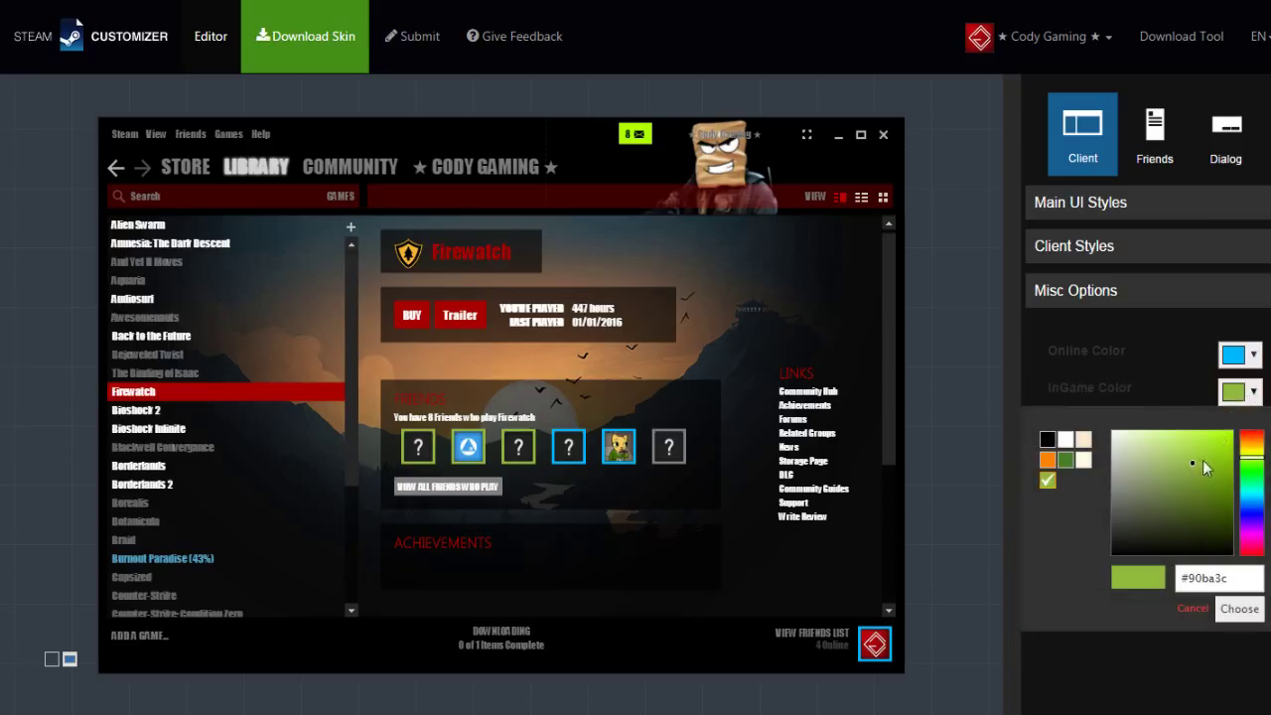
pyautogui.moveTo(1203, 460); pyautogui.dragTo(1252, 418)
pyautogui.click(1253, 395)
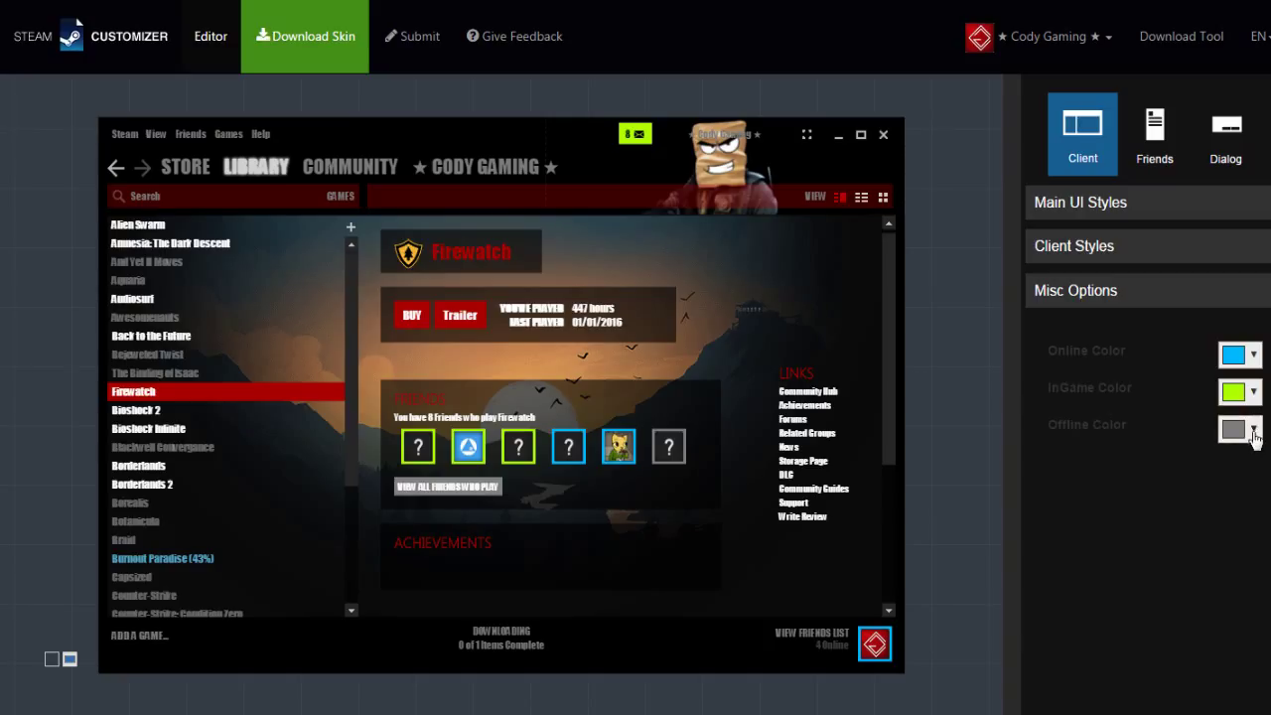
# - Set the Offline Color to white, #ffffff, and collapse the miscellaneous options
pyautogui.click(1253, 432)
pyautogui.click(1065, 477)
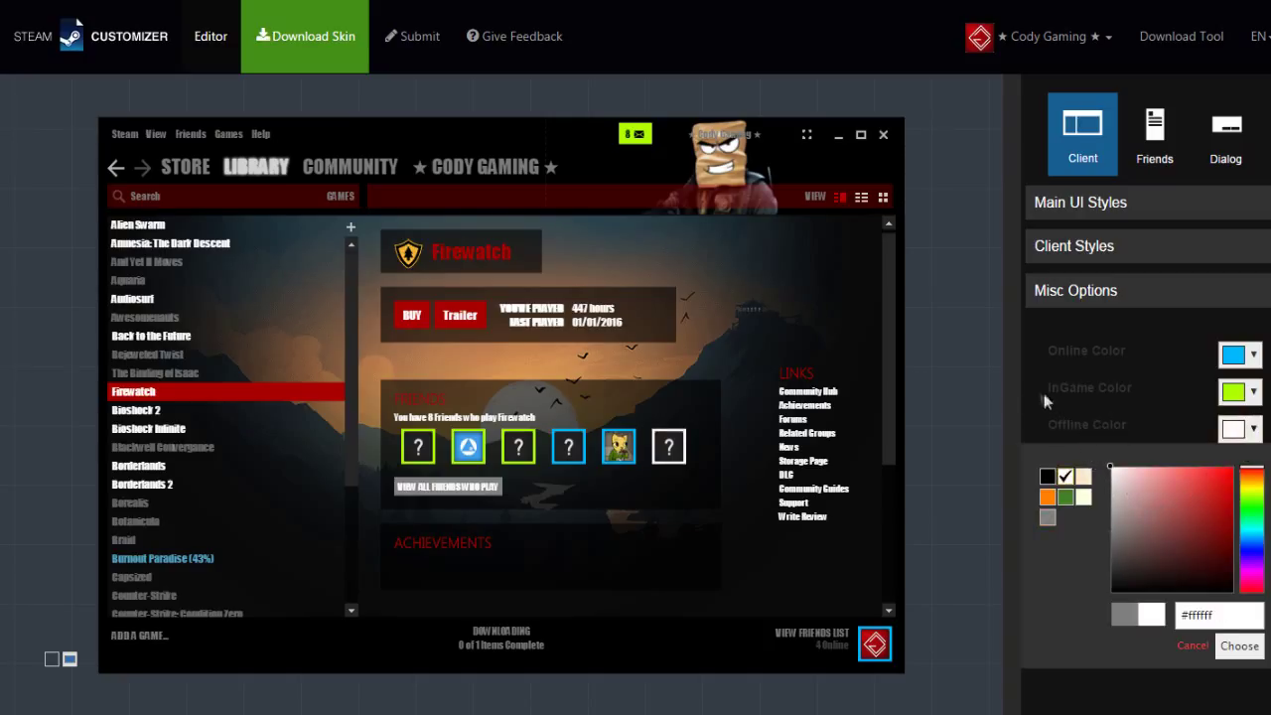
pyautogui.click(1092, 442)
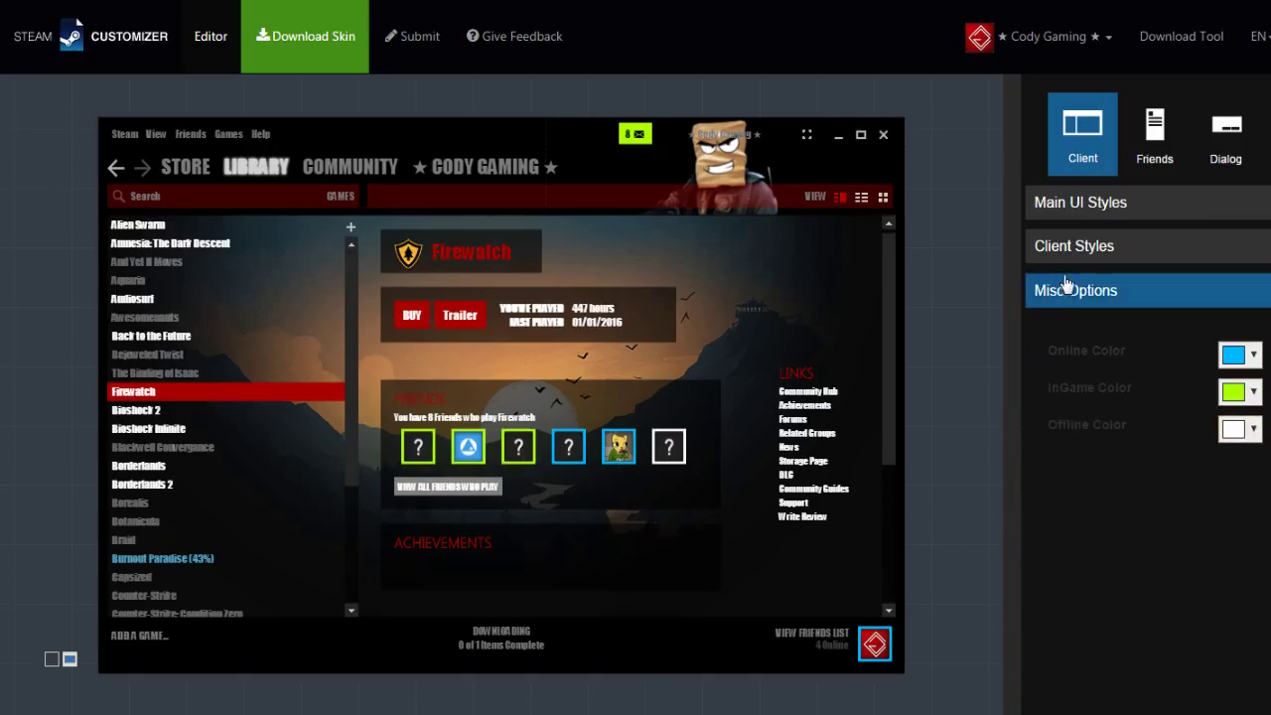
pyautogui.click(1097, 293)
# - Review the Friends window preview with its font choices, main colors and status colors
pyautogui.click(1154, 134)
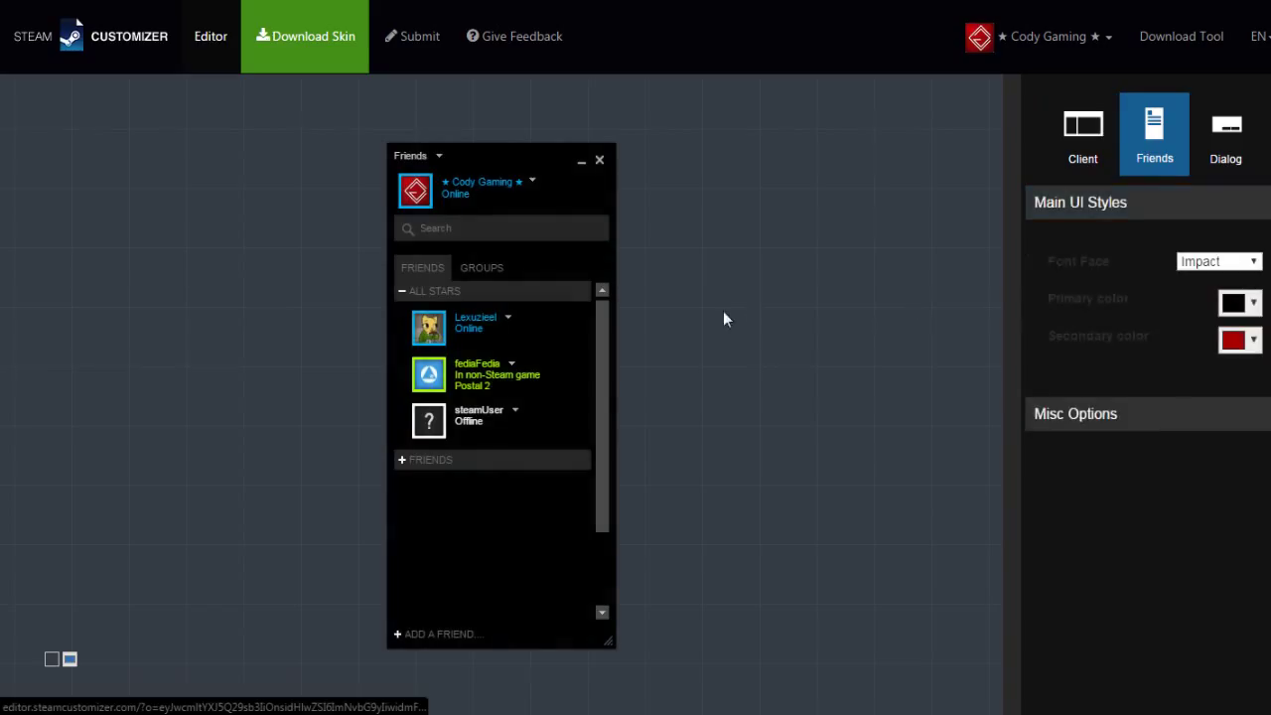
pyautogui.click(1229, 263)
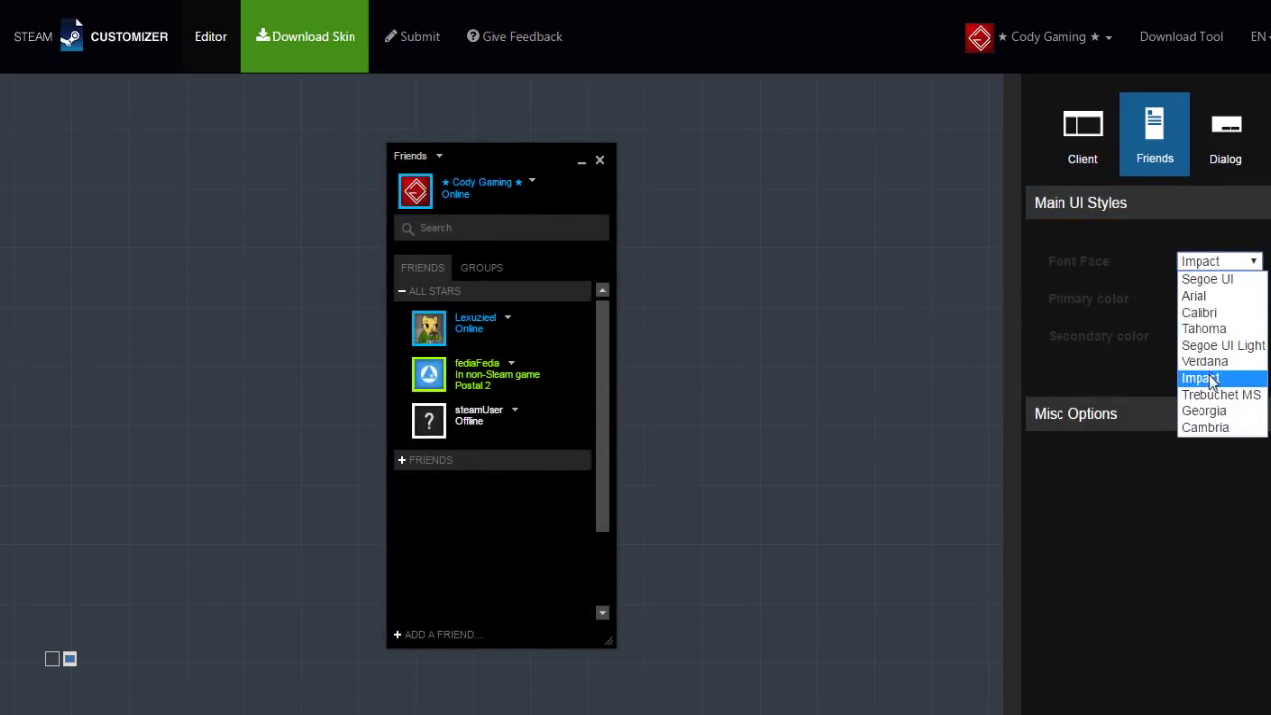
pyautogui.click(1212, 380)
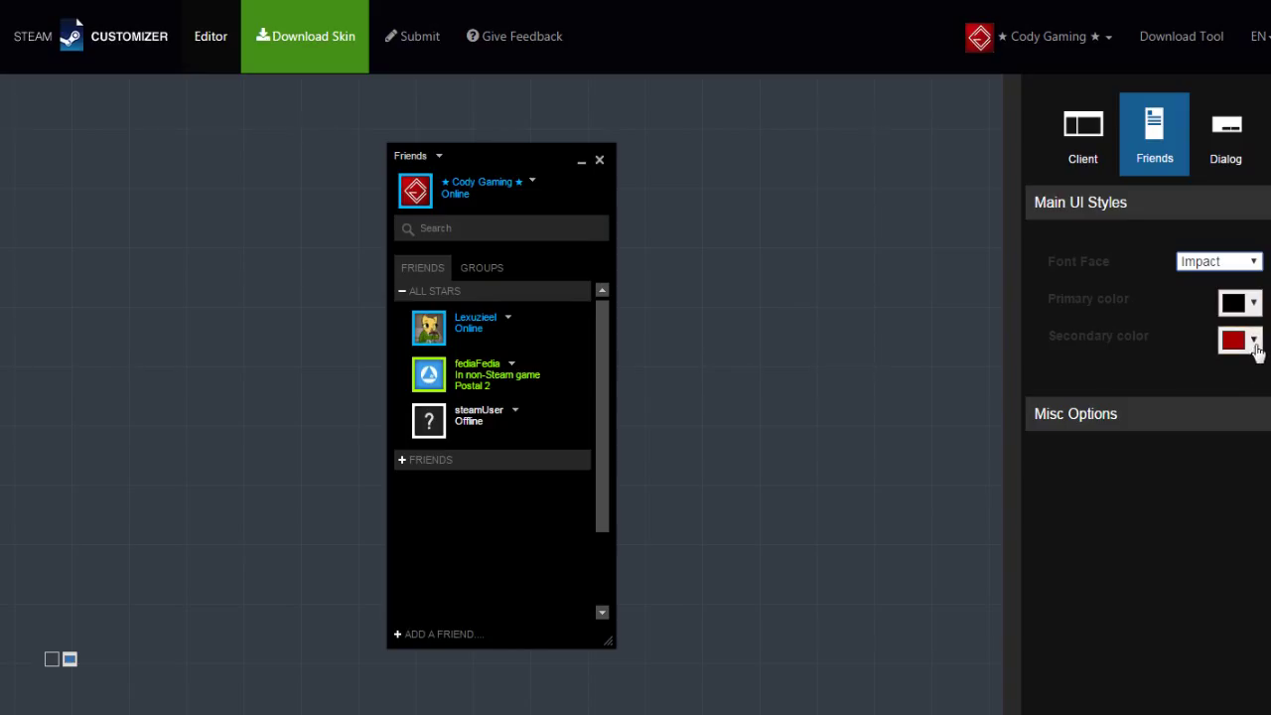
pyautogui.click(1100, 204)
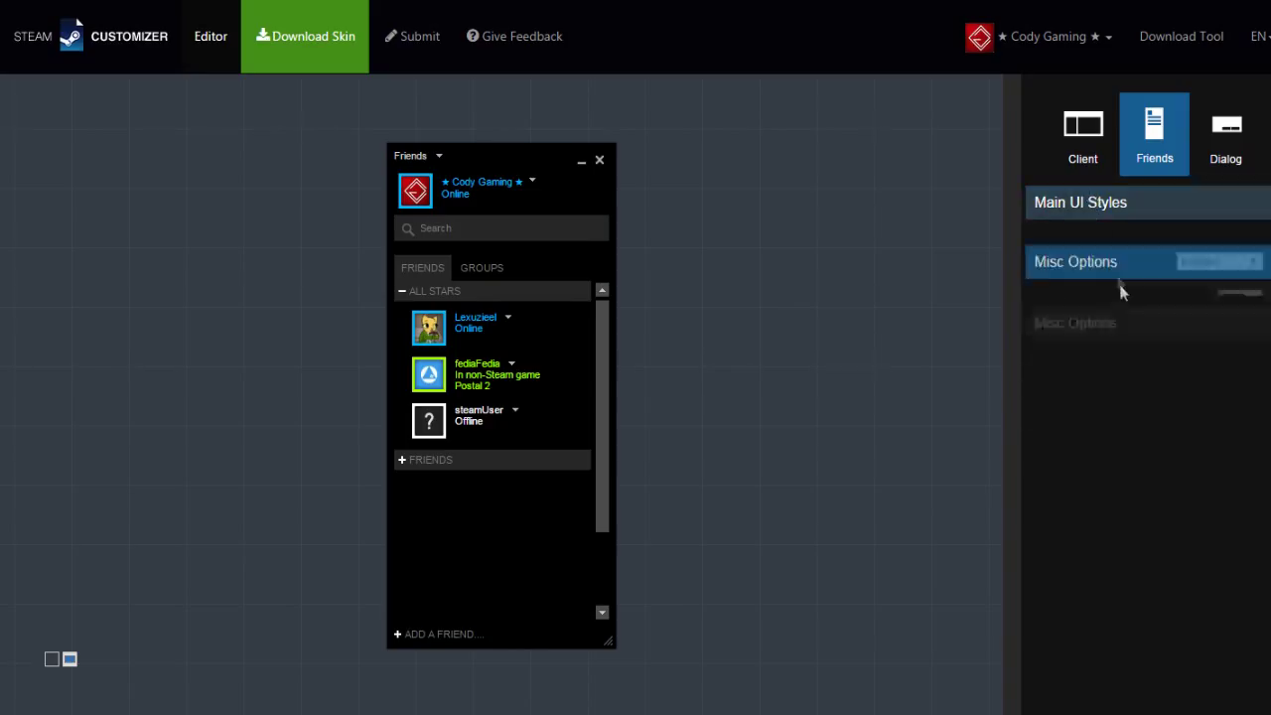
pyautogui.click(1096, 260)
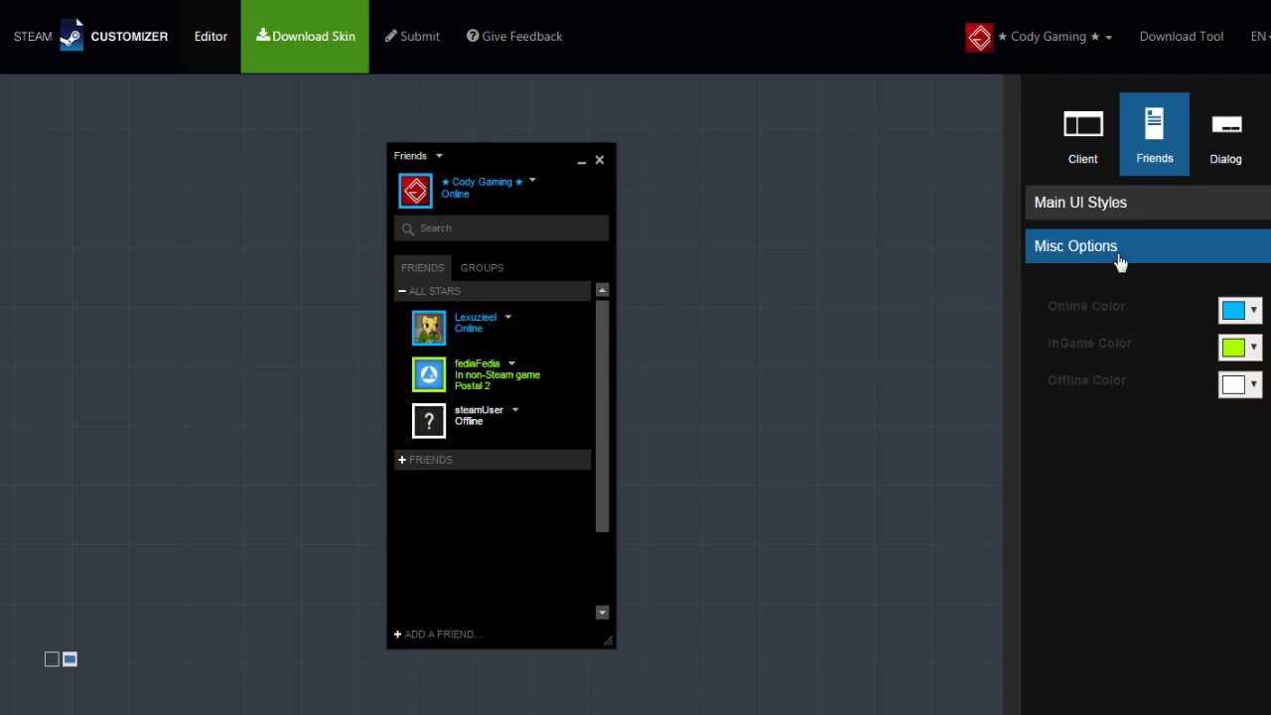
# - Switch to the Dialog design and set its Button Color to dark red, #5b0c0c
pyautogui.click(1223, 154)
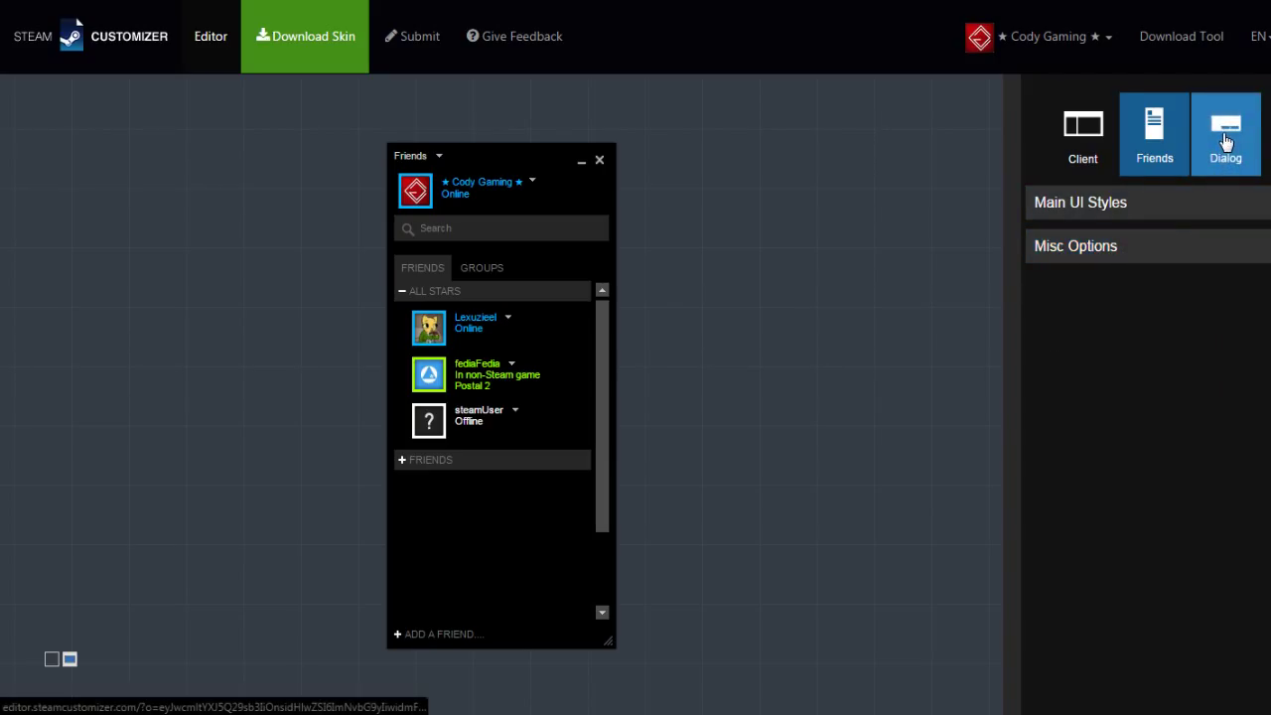
pyautogui.click(1225, 137)
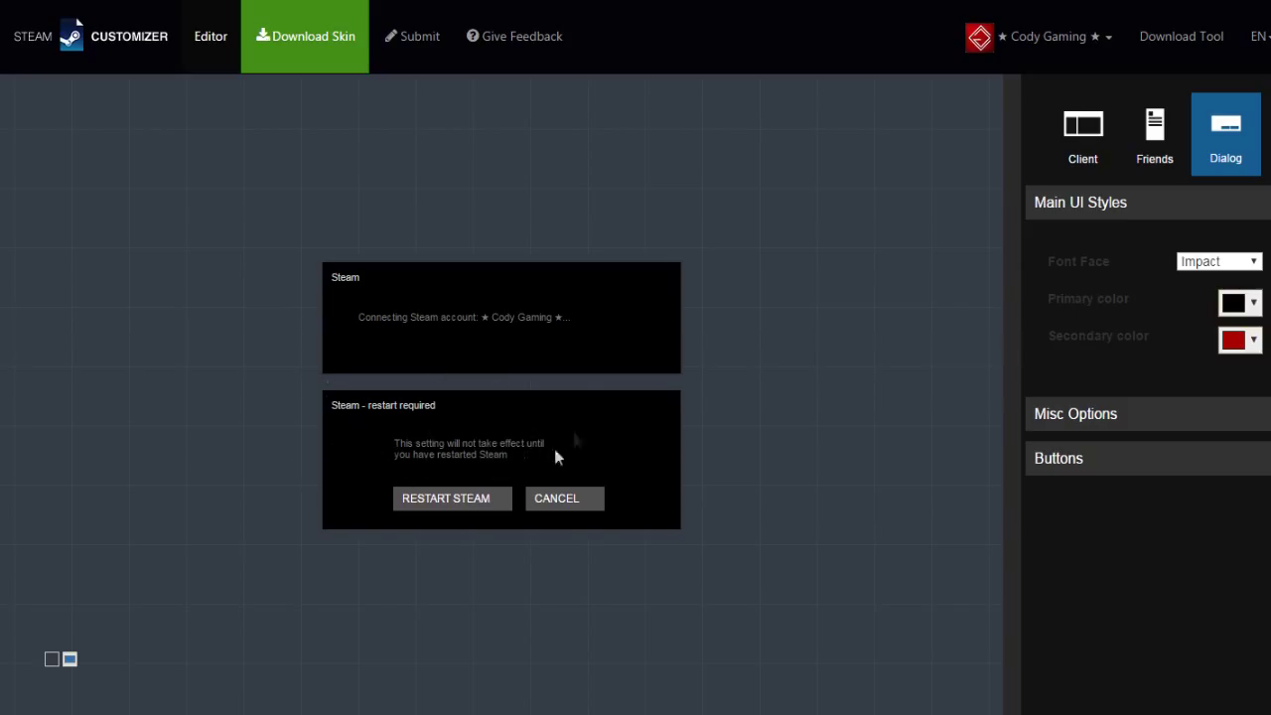
pyautogui.click(1095, 466)
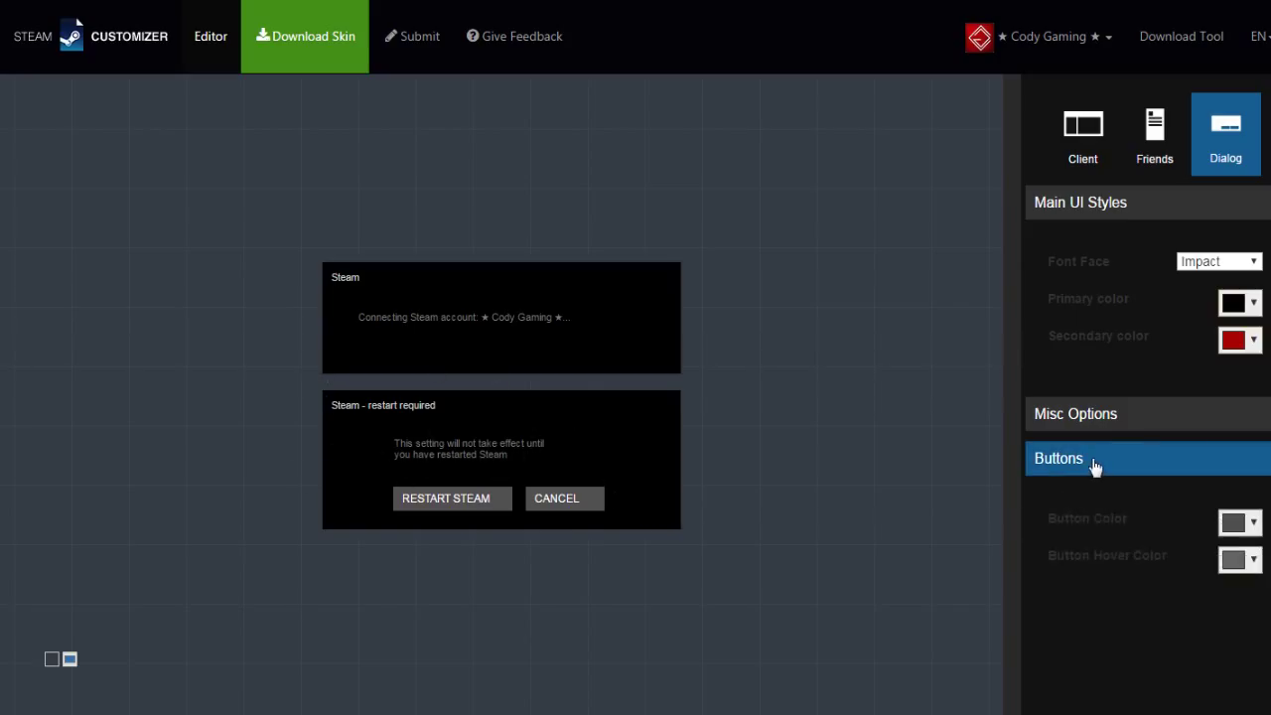
pyautogui.click(1237, 522)
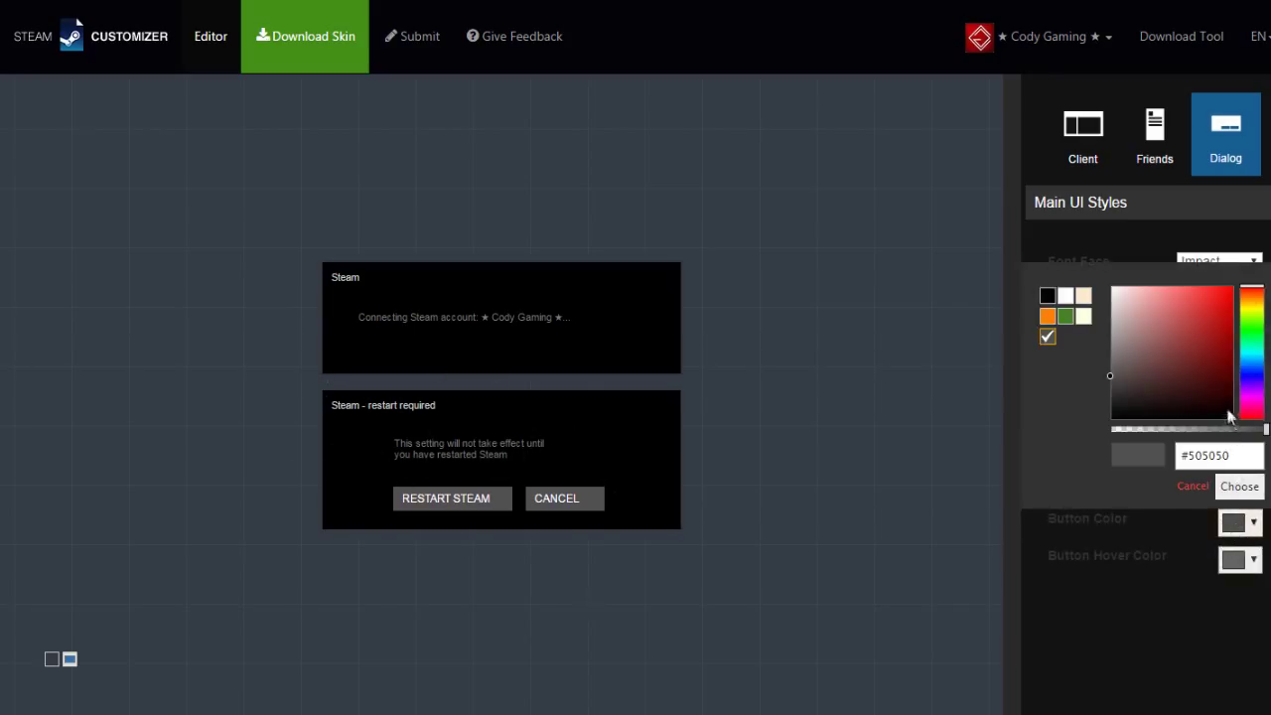
pyautogui.click(1216, 374)
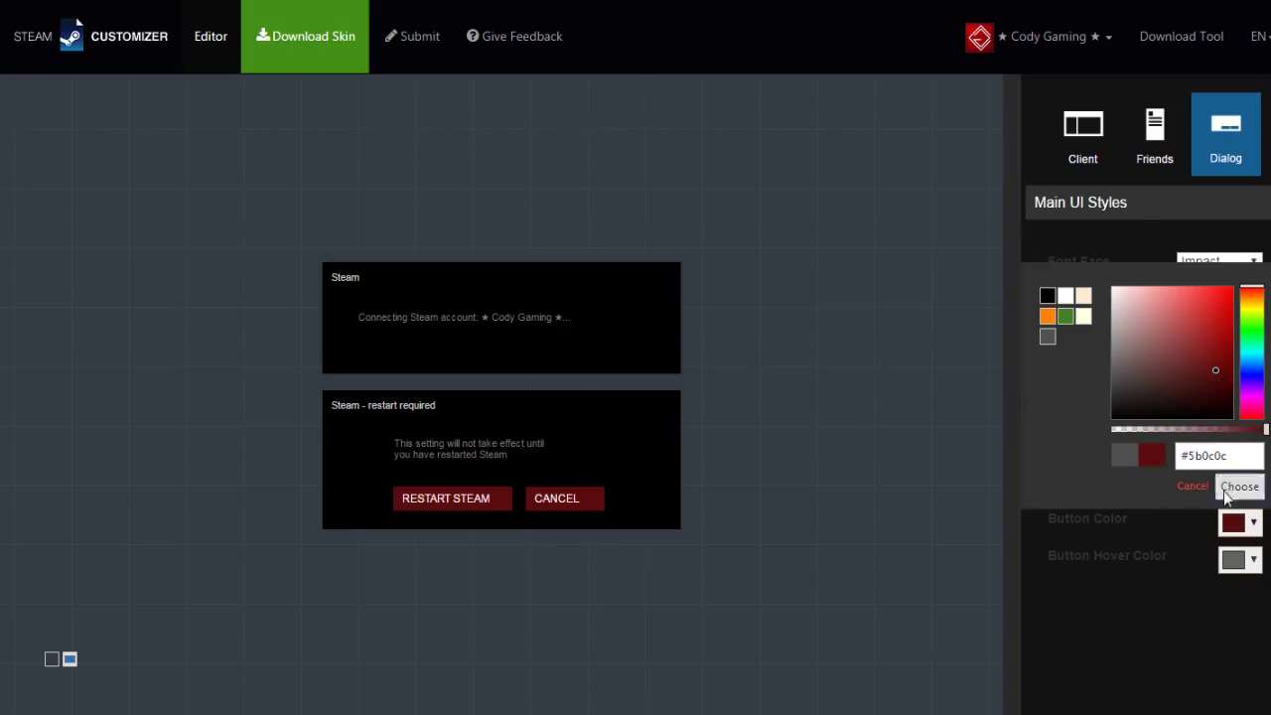
pyautogui.click(1231, 487)
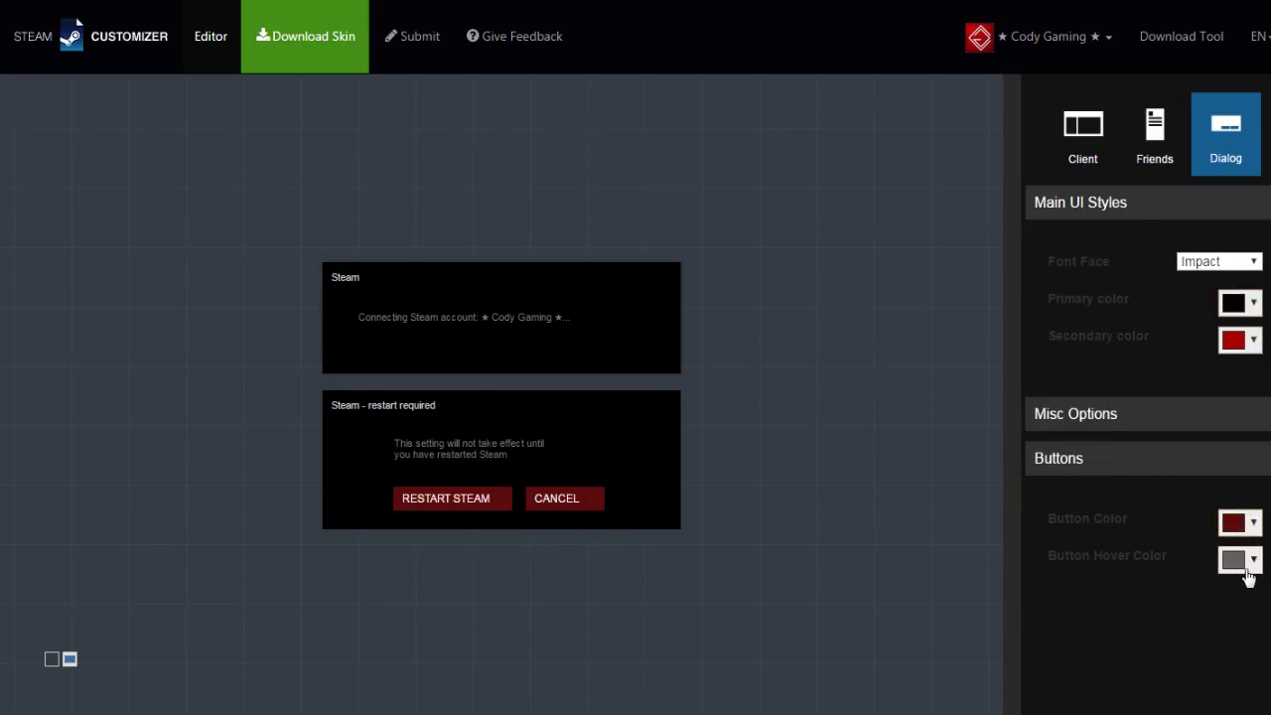
# - Set the dialog's Button Hover Color to a darker red, #430707, and collapse the open option sections
pyautogui.click(1234, 559)
pyautogui.moveTo(1205, 439)
pyautogui.mouseDown()
pyautogui.moveTo(1225, 392)
pyautogui.moveTo(1219, 333)
pyautogui.moveTo(1206, 454)
pyautogui.moveTo(1220, 426)
pyautogui.moveTo(1086, 465)
pyautogui.mouseUp()
pyautogui.click(1239, 523)
pyautogui.click(1239, 560)
pyautogui.click(1218, 422)
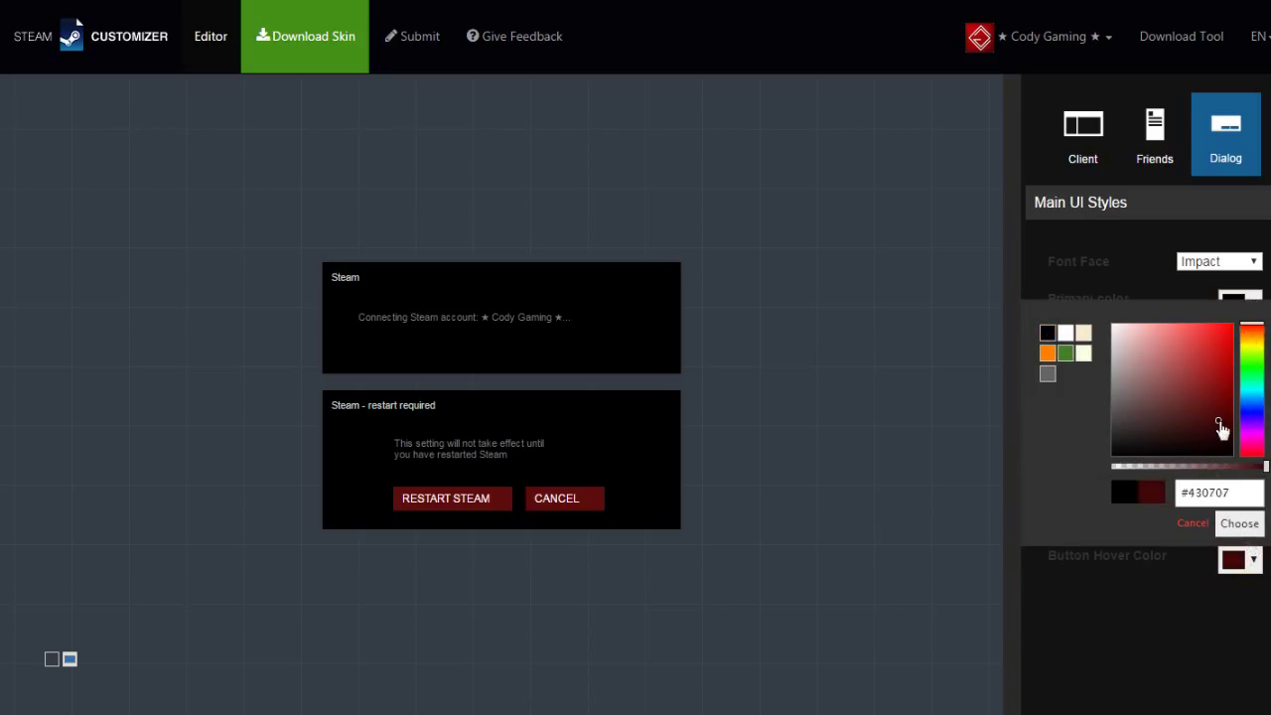
pyautogui.click(1238, 523)
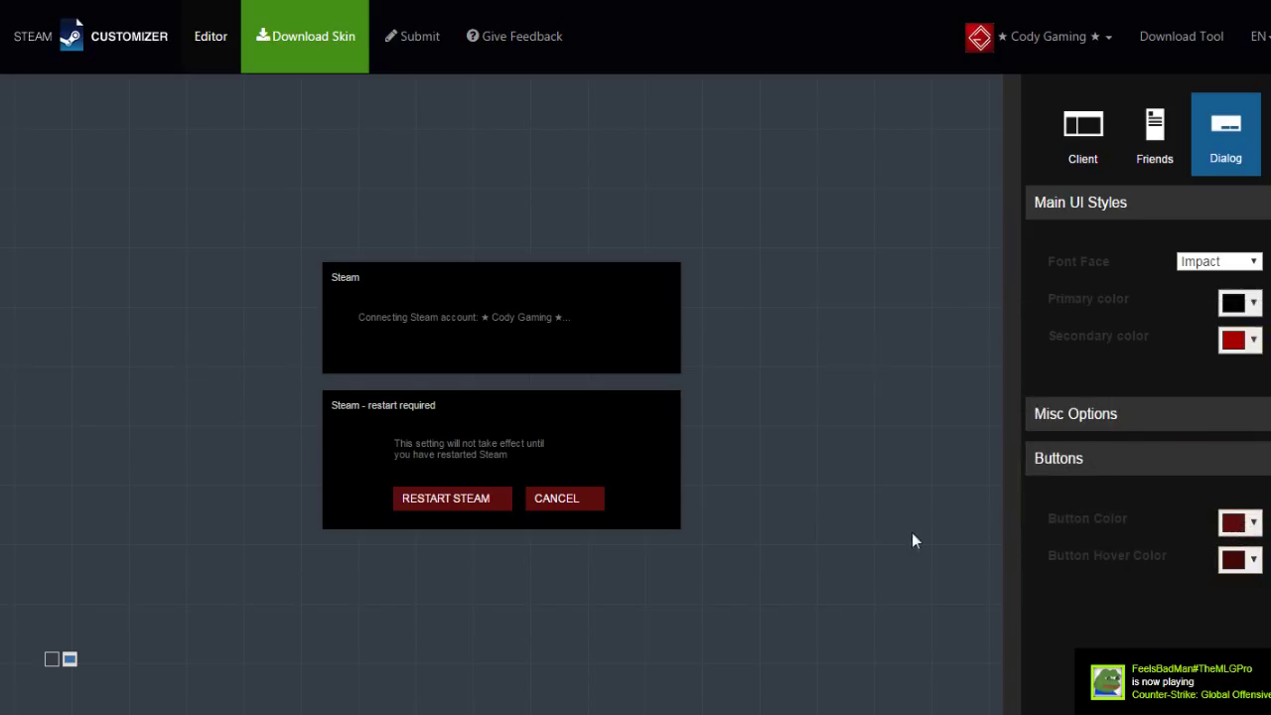
pyautogui.click(1047, 454)
pyautogui.click(1050, 202)
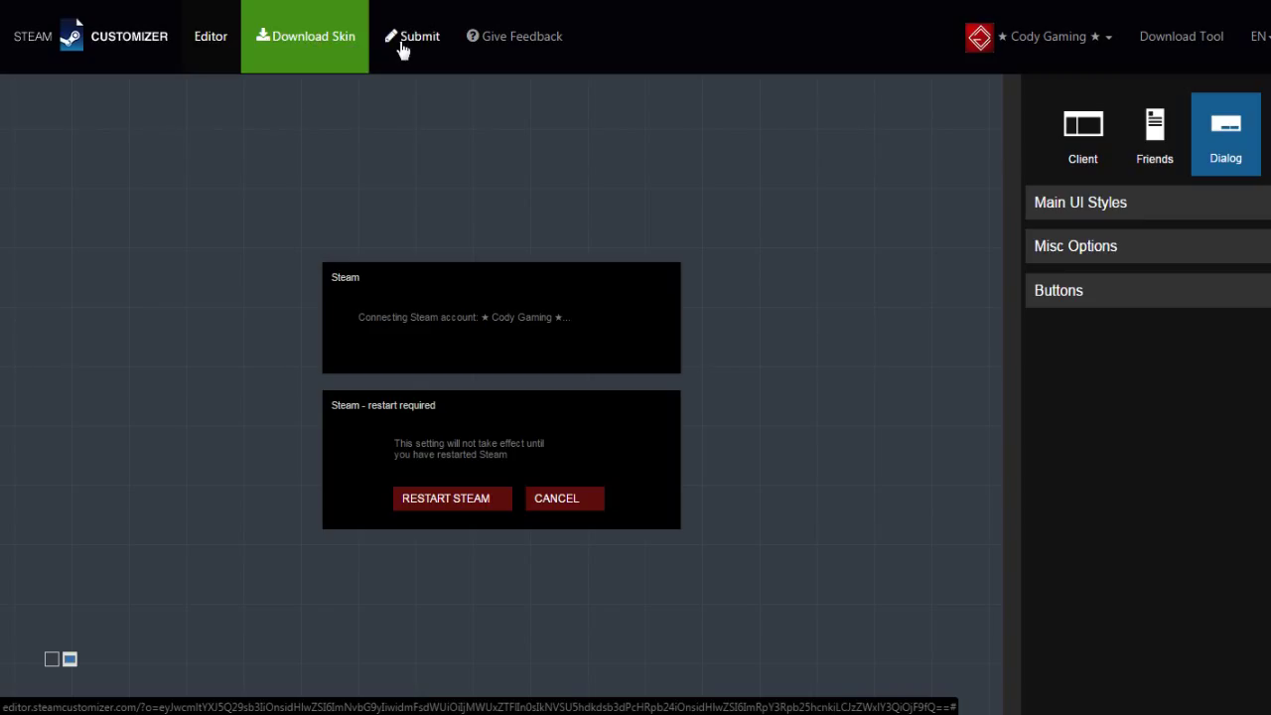
# - Download the finished skin file and open the download page of the skin installer tool
pyautogui.click(347, 40)
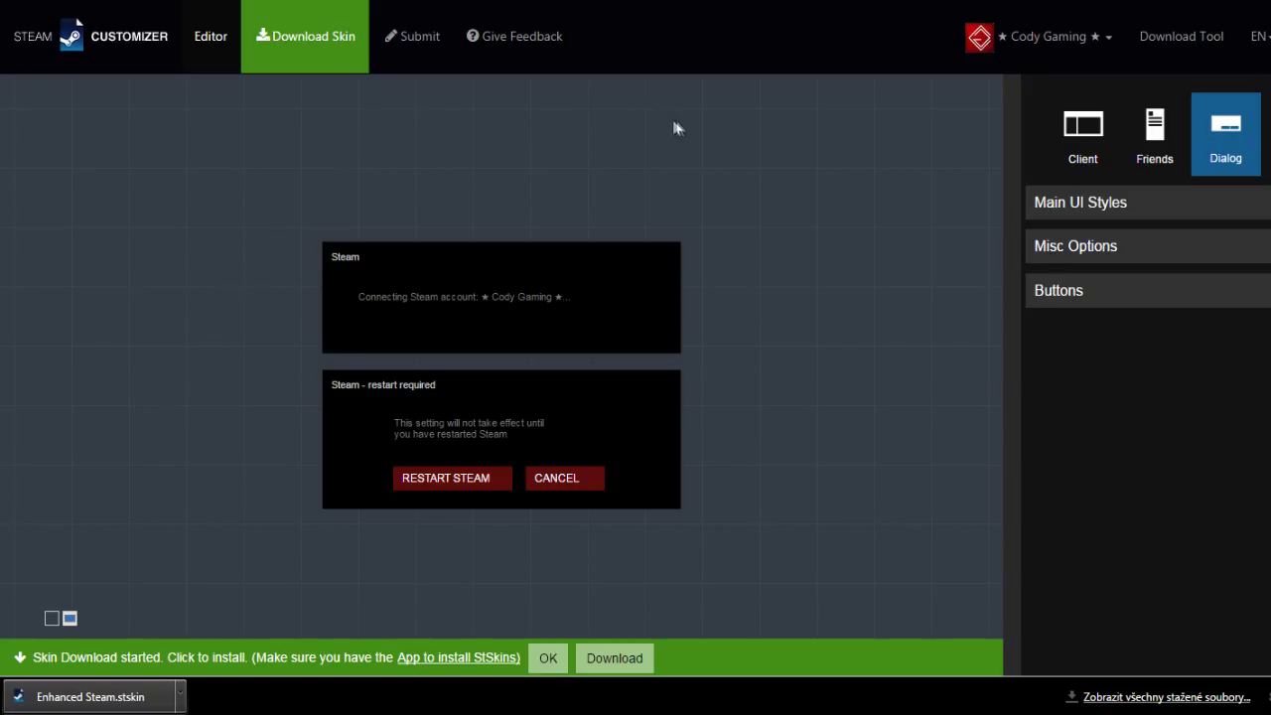
pyautogui.click(1187, 40)
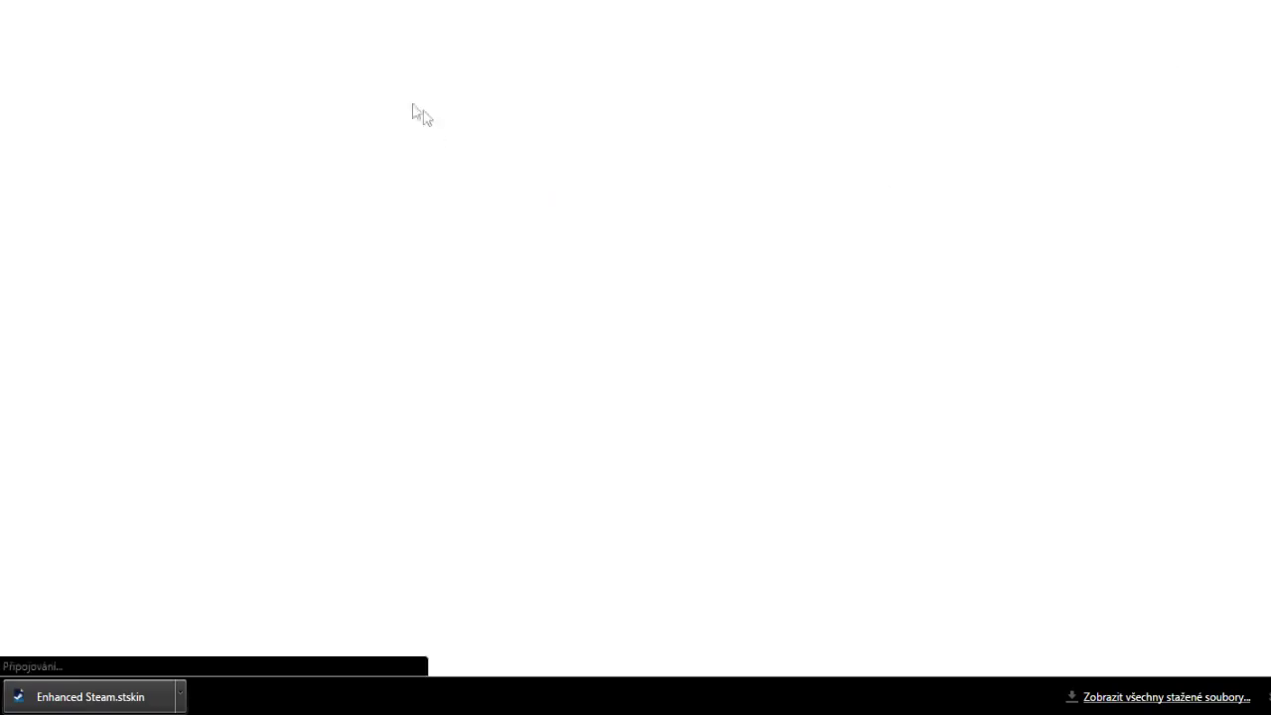
pyautogui.scroll(-2, 605, 427)
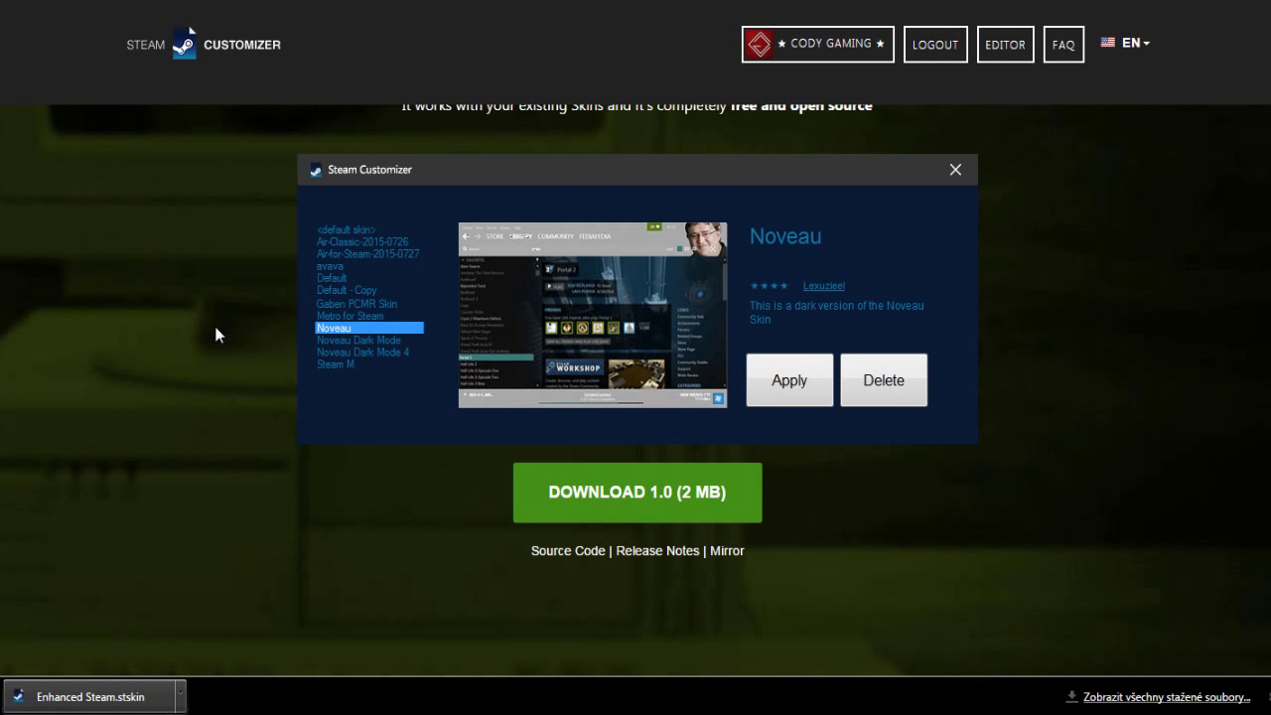
pyautogui.scroll(1, 213, 343)
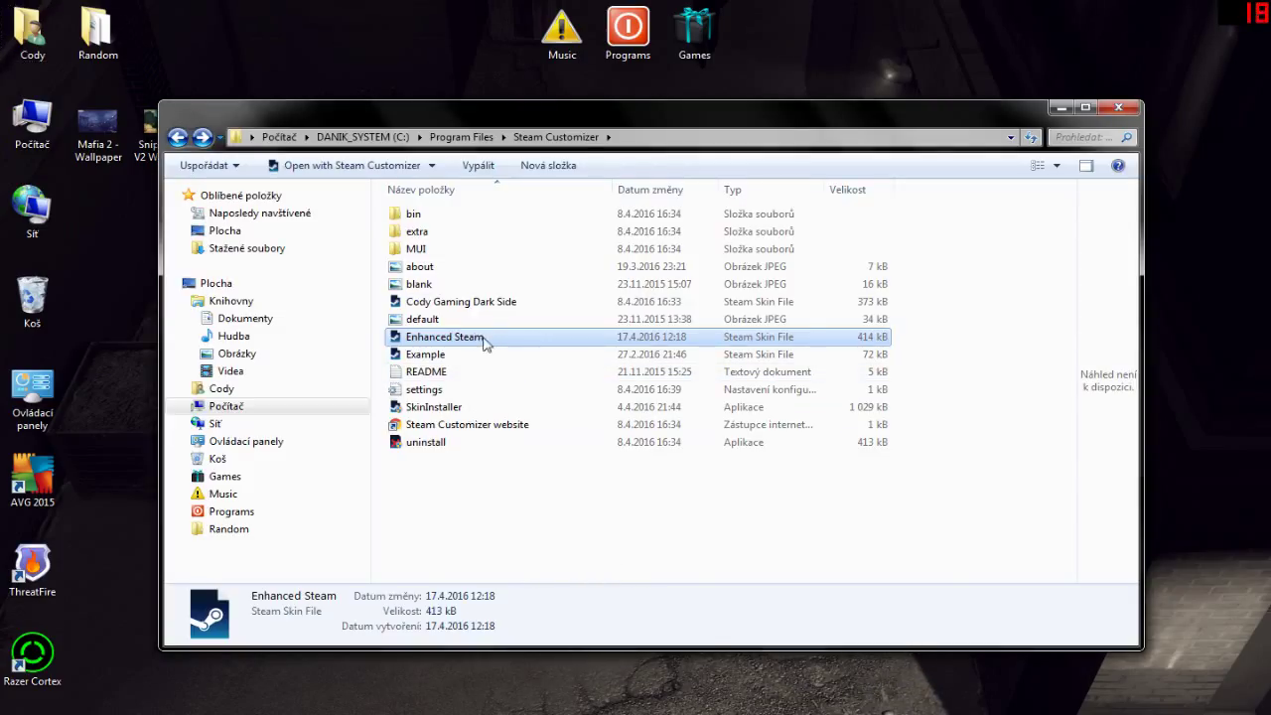
# - Close the Steam Customizer folder and open the Steam library to check the new skin in the real client
pyautogui.click(473, 504)
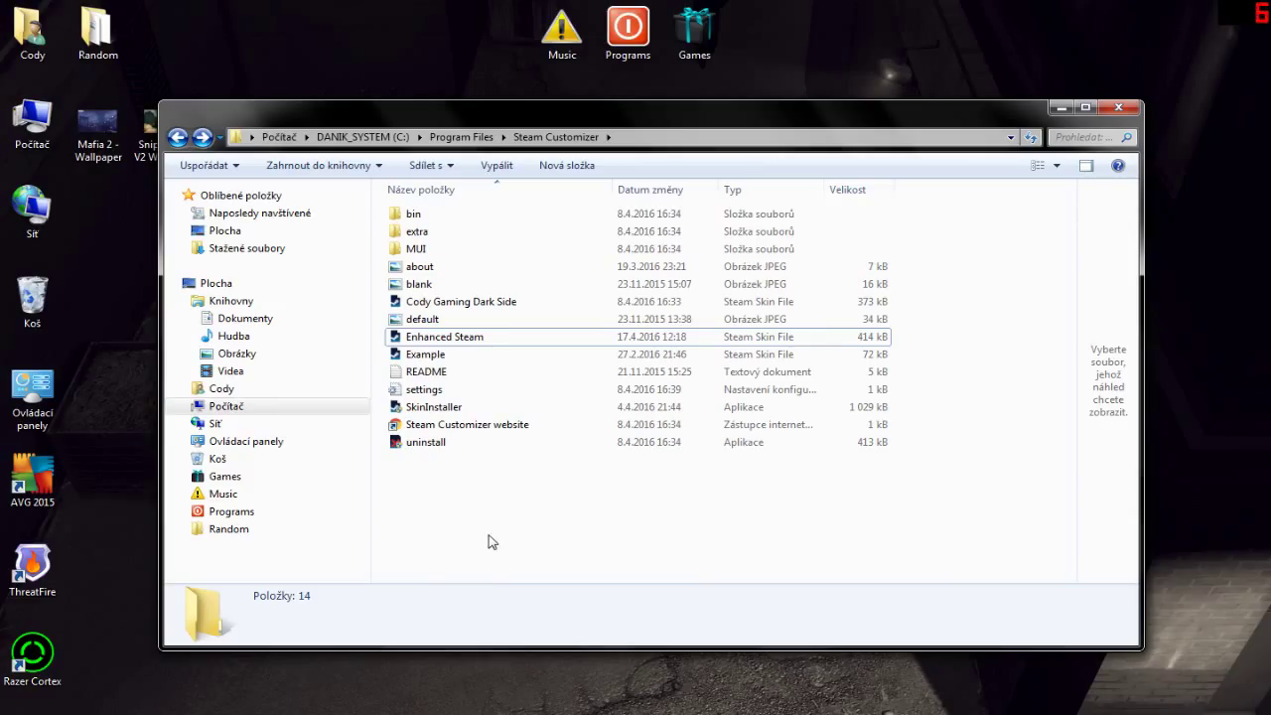
pyautogui.click(1118, 107)
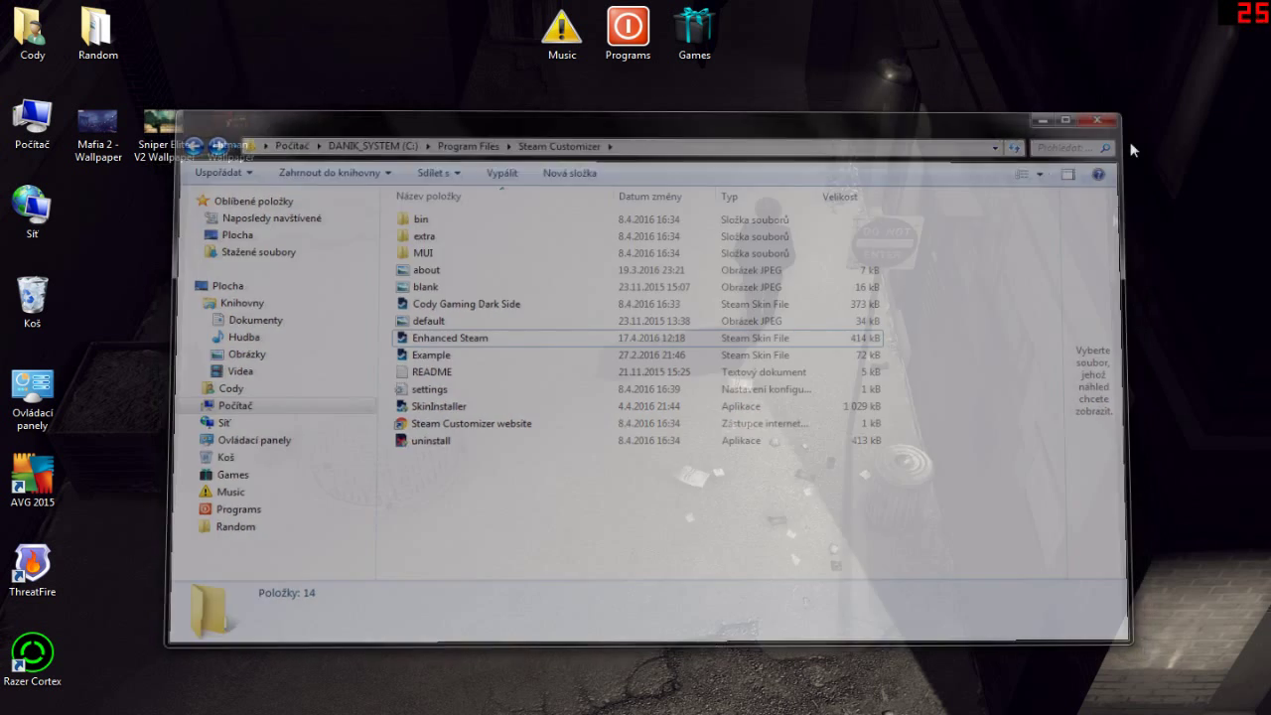
pyautogui.click(1165, 714)
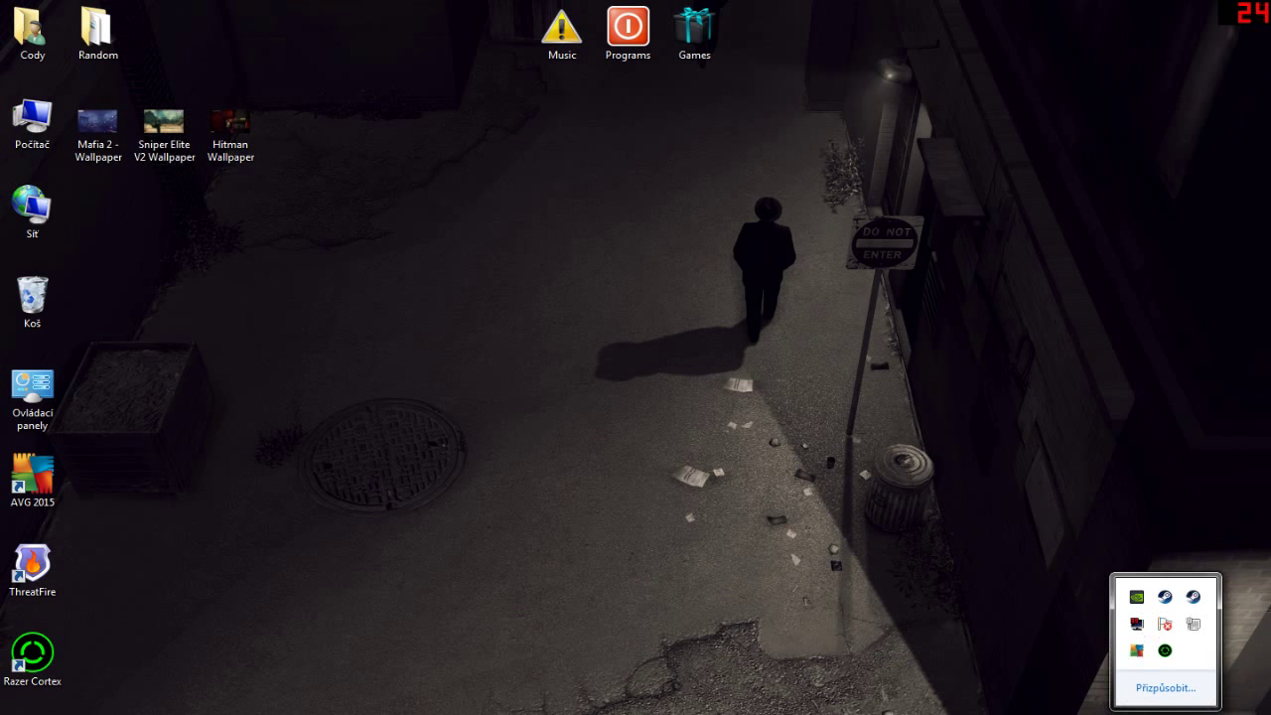
pyautogui.rightClick(1165, 599)
pyautogui.click(1018, 469)
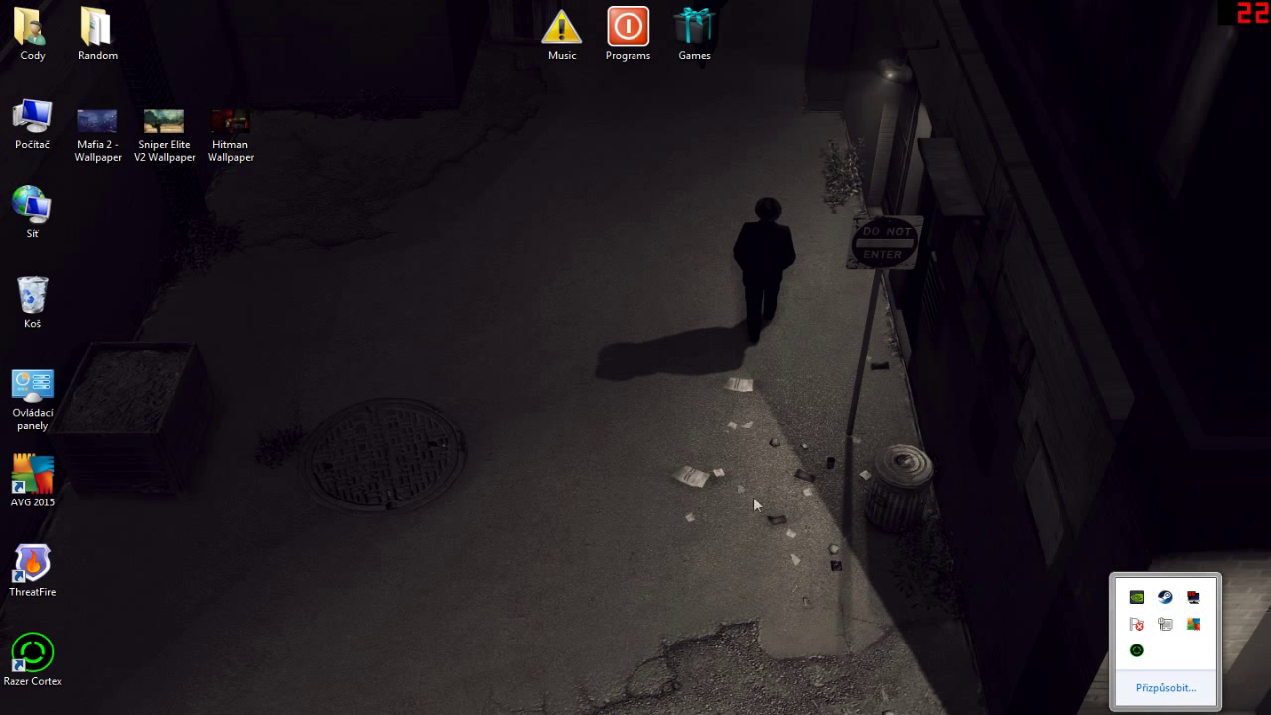
pyautogui.click(685, 487)
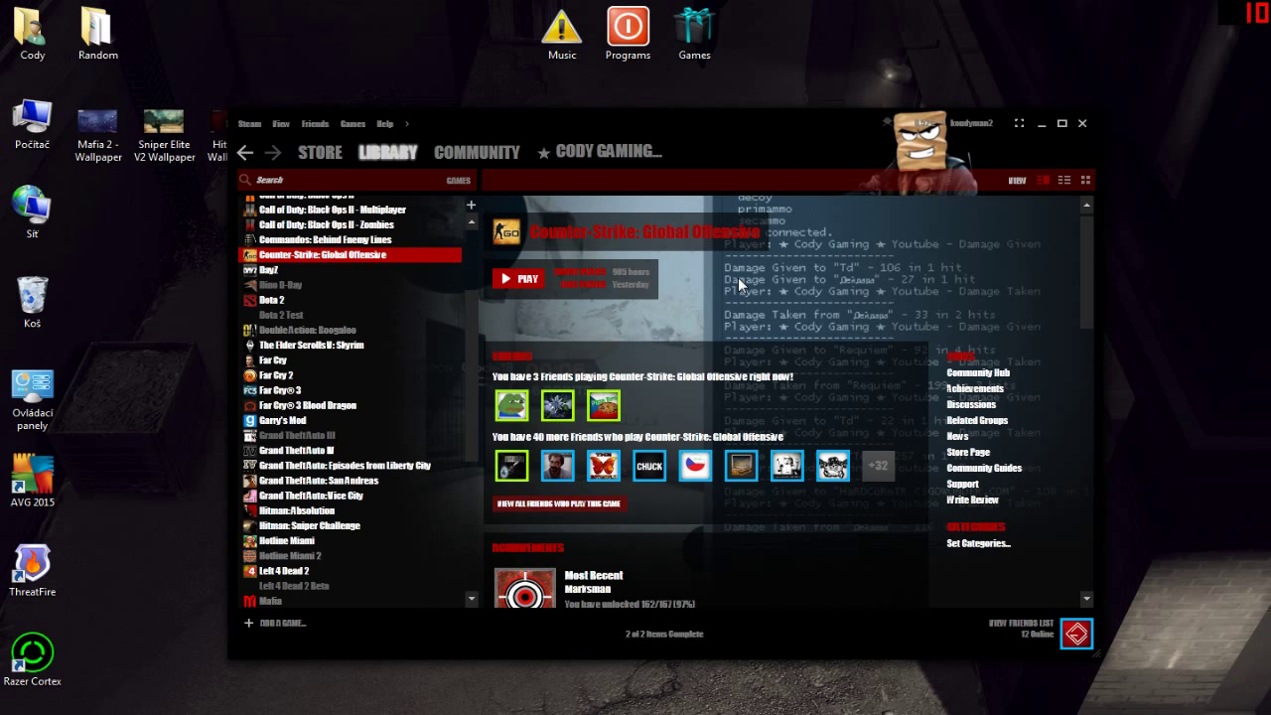
# - Close the Steam client window and bring back the Steam Customizer program folder with no file selected
pyautogui.click(1085, 126)
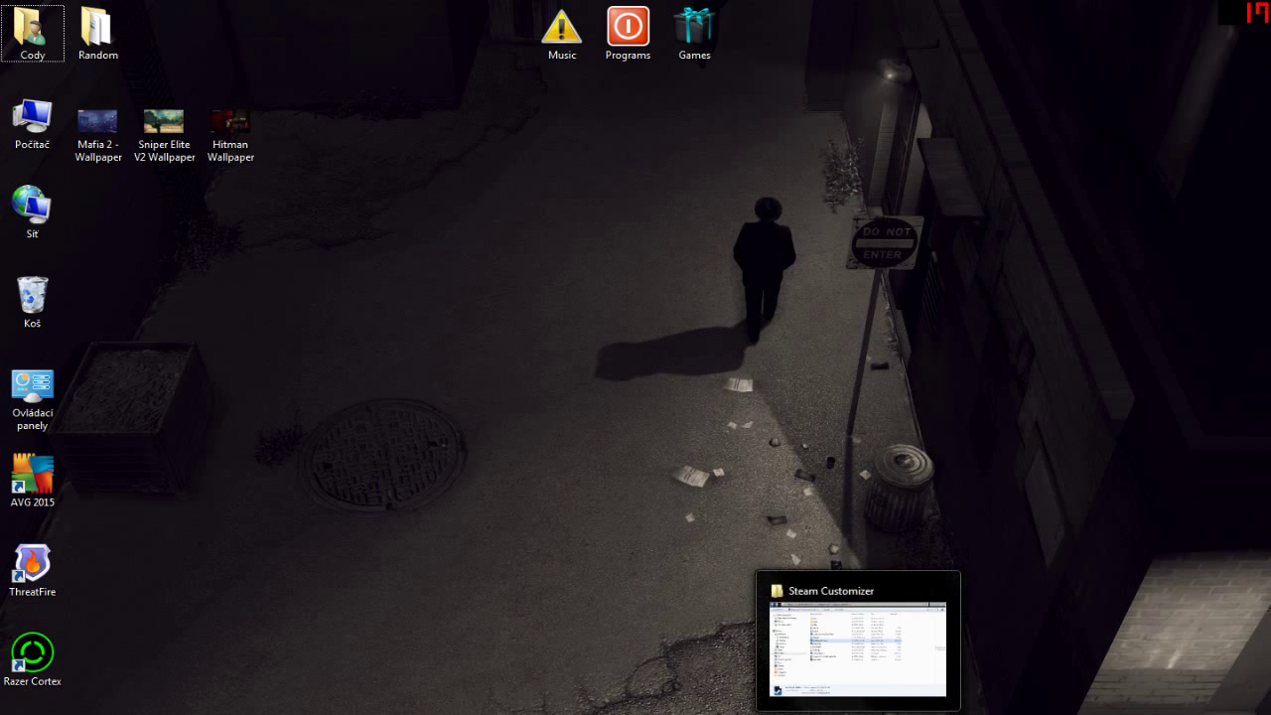
pyautogui.click(876, 680)
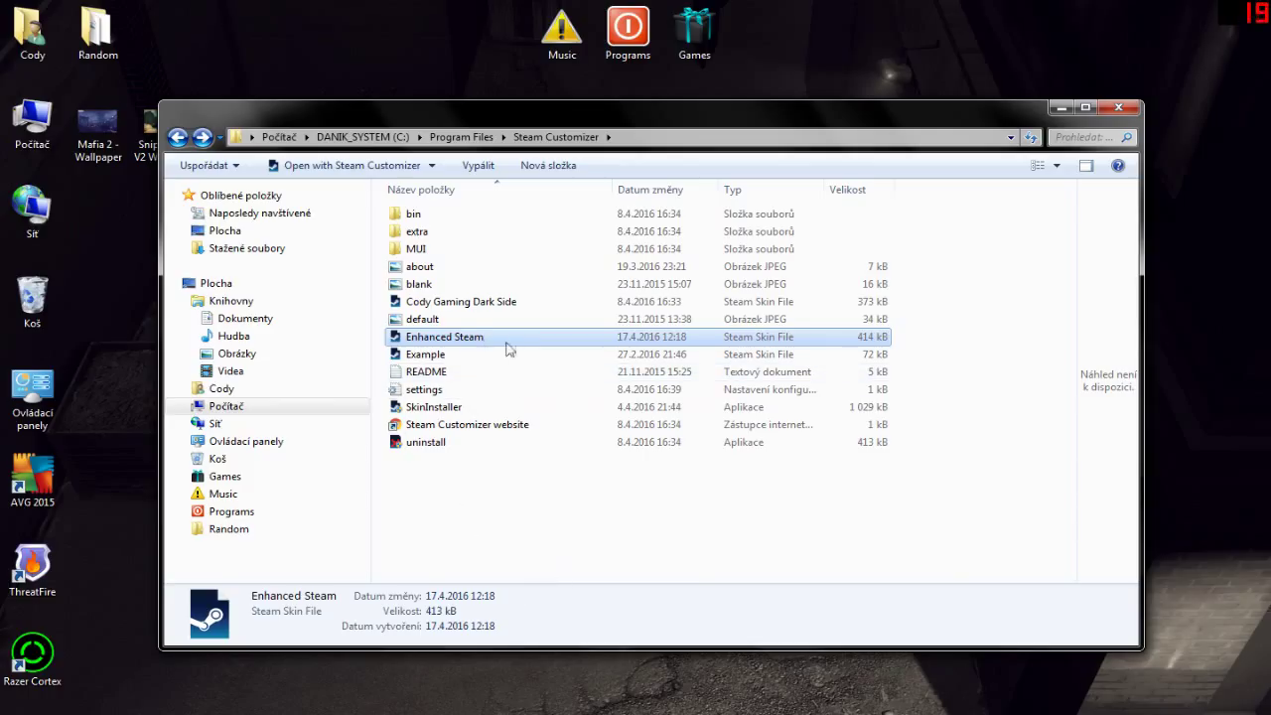
pyautogui.click(474, 506)
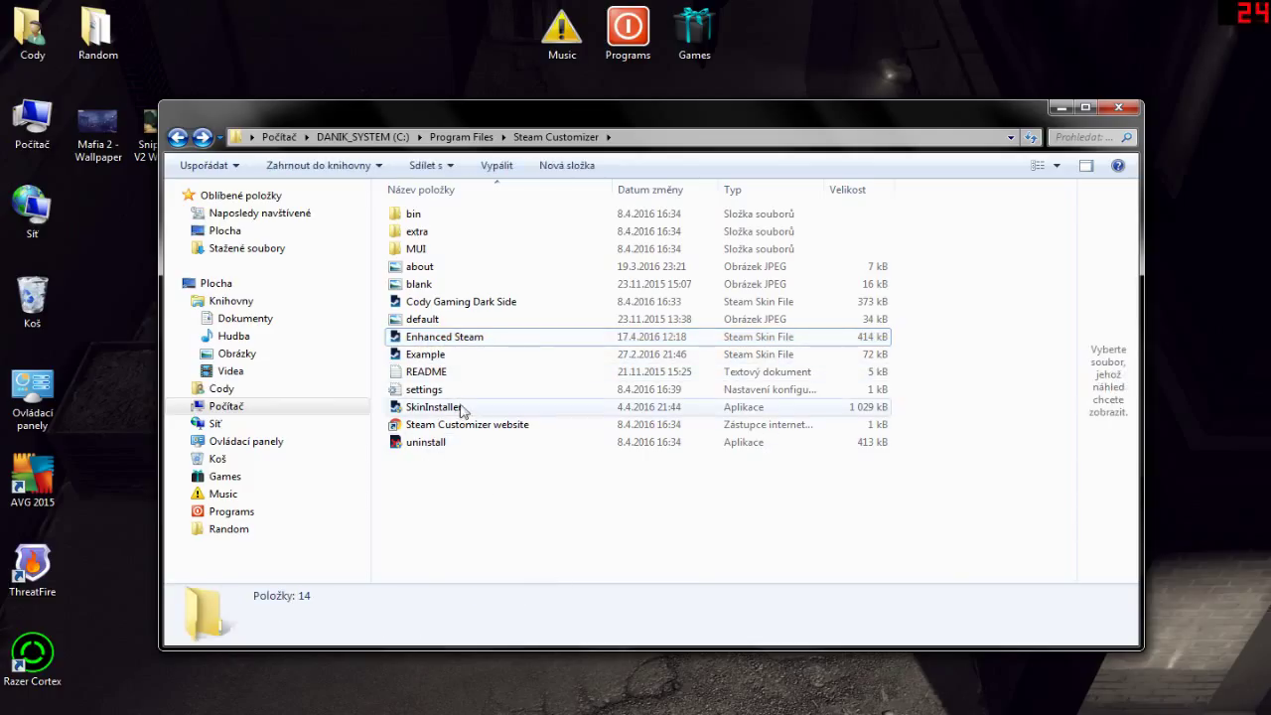